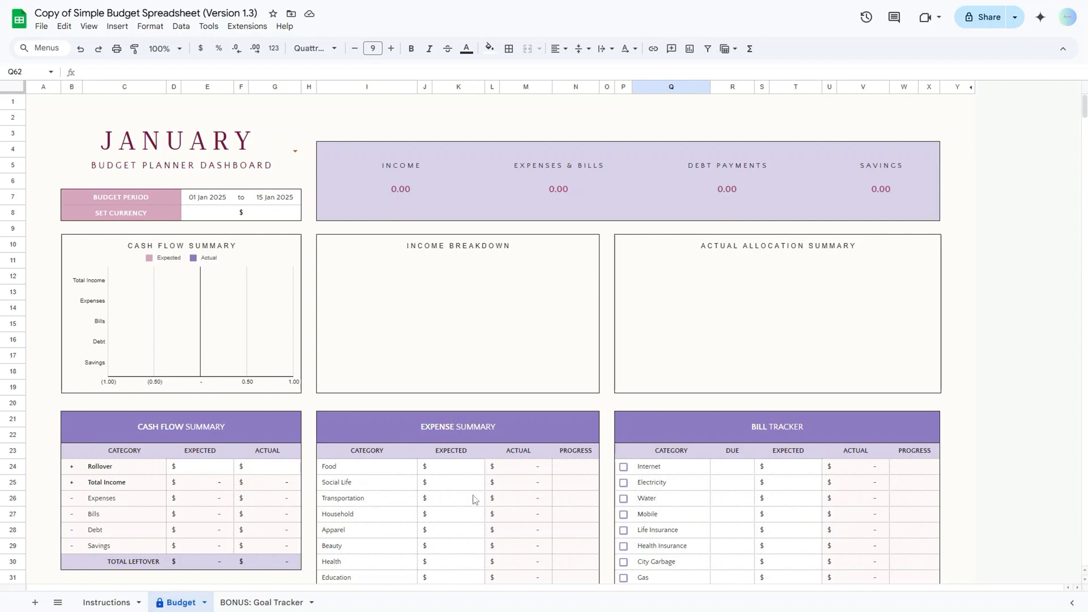
- Try to enter 123 as the actual amount for Food in the Expense Summary
left_click(501, 470)
type("123")
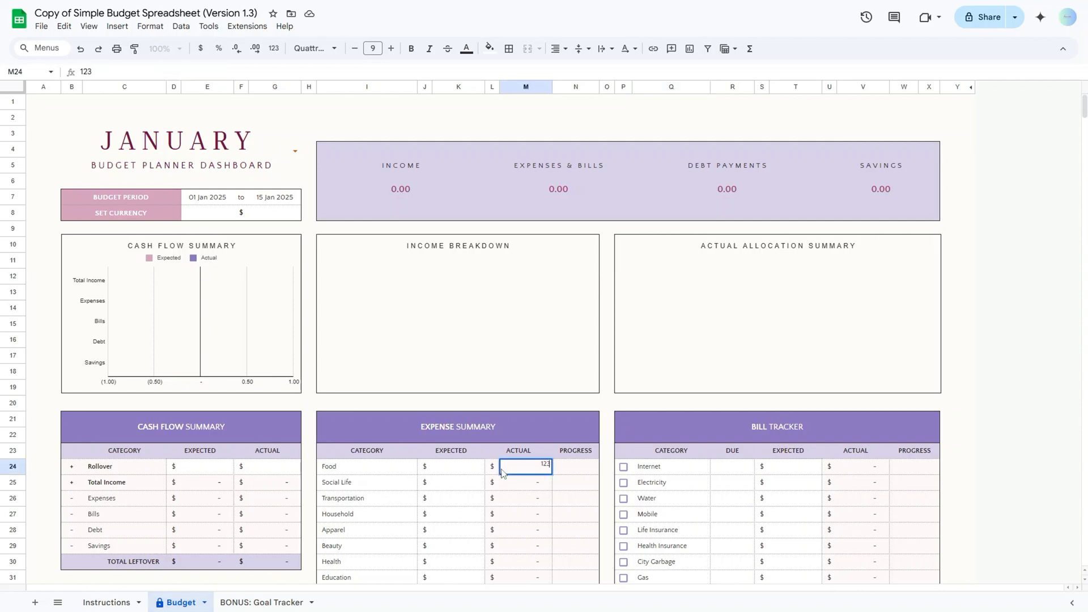
key("Return")
key("Escape")
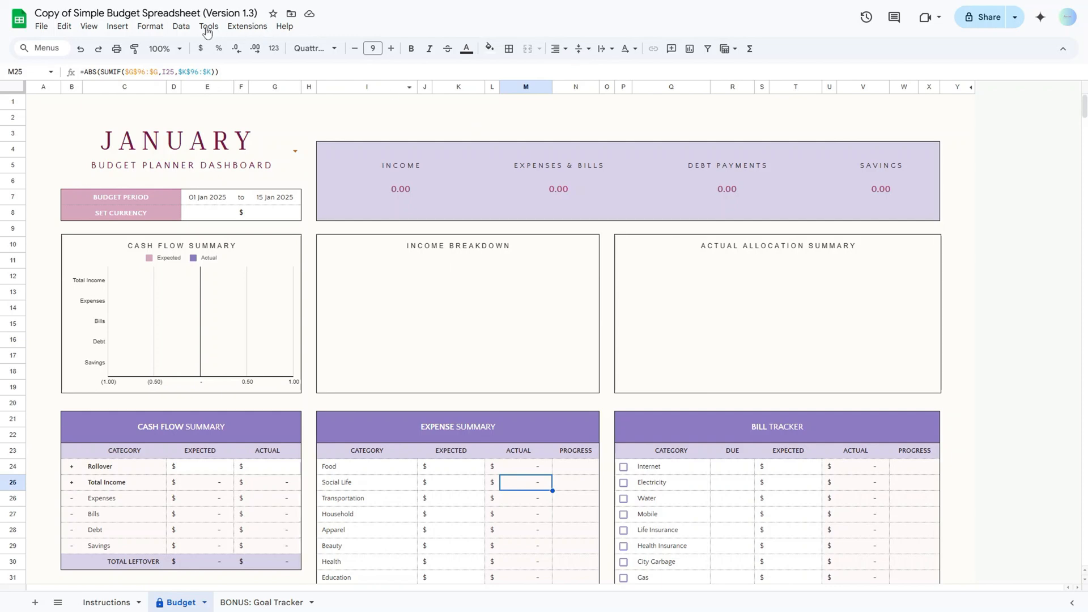
- Review which cell ranges of the Budget sheet are exempt from its sheet protection
left_click(182, 27)
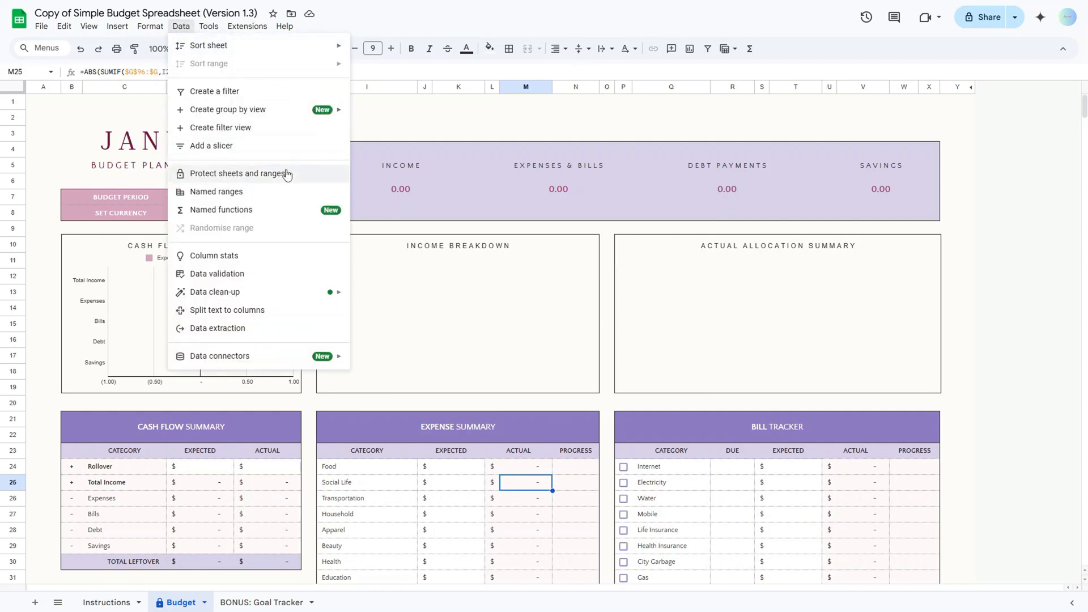
left_click(286, 174)
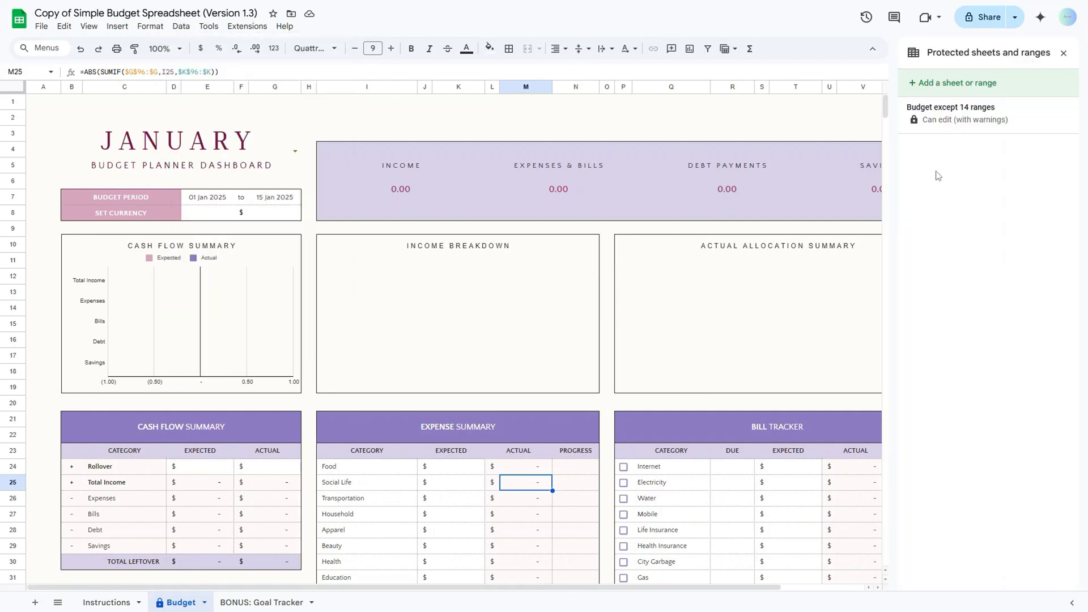
left_click(989, 107)
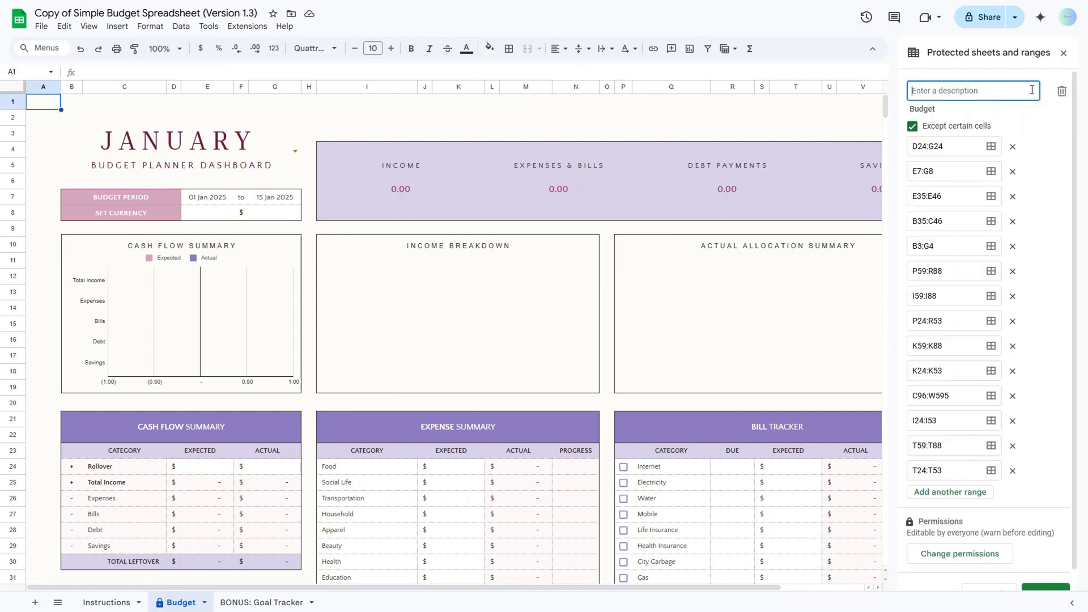
left_click(1063, 57)
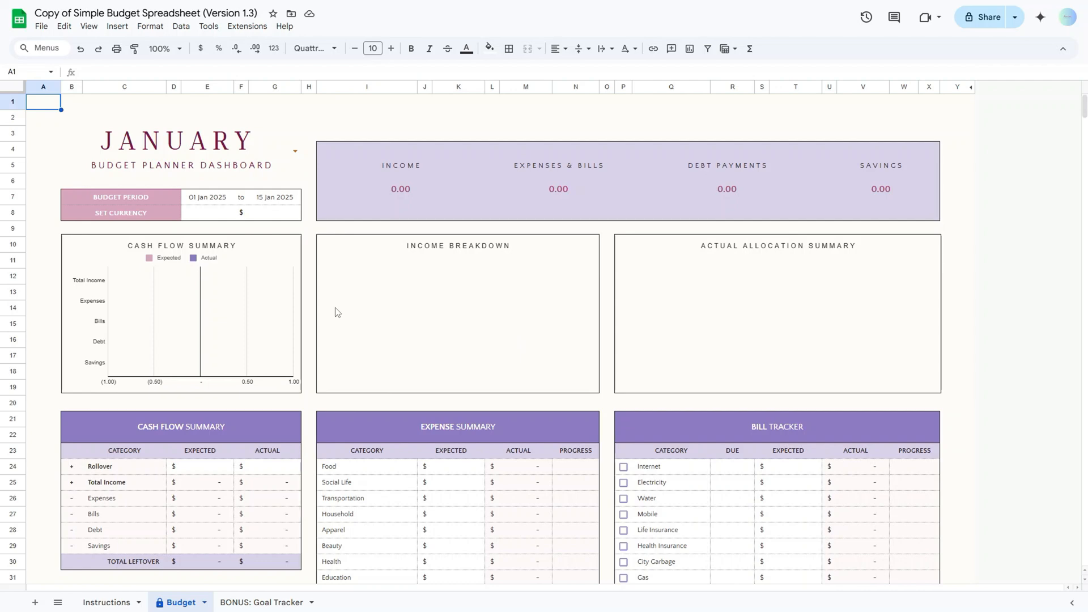
- Inspect the budget period's start and end date cells, opening the date picker for the end date
left_click(107, 196)
left_click_drag(107, 193, 263, 204)
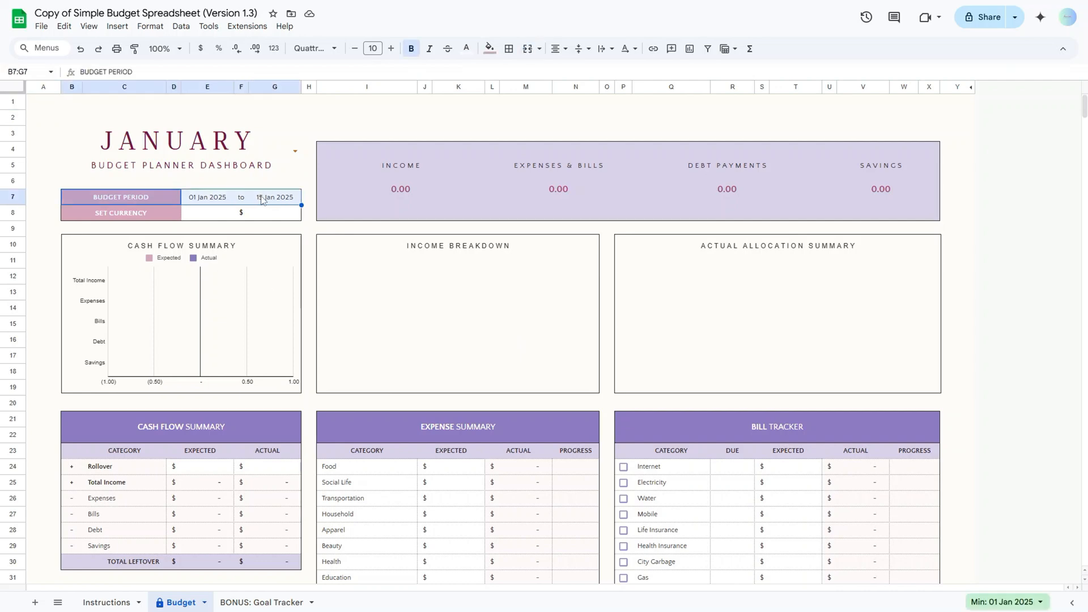
left_click(223, 197)
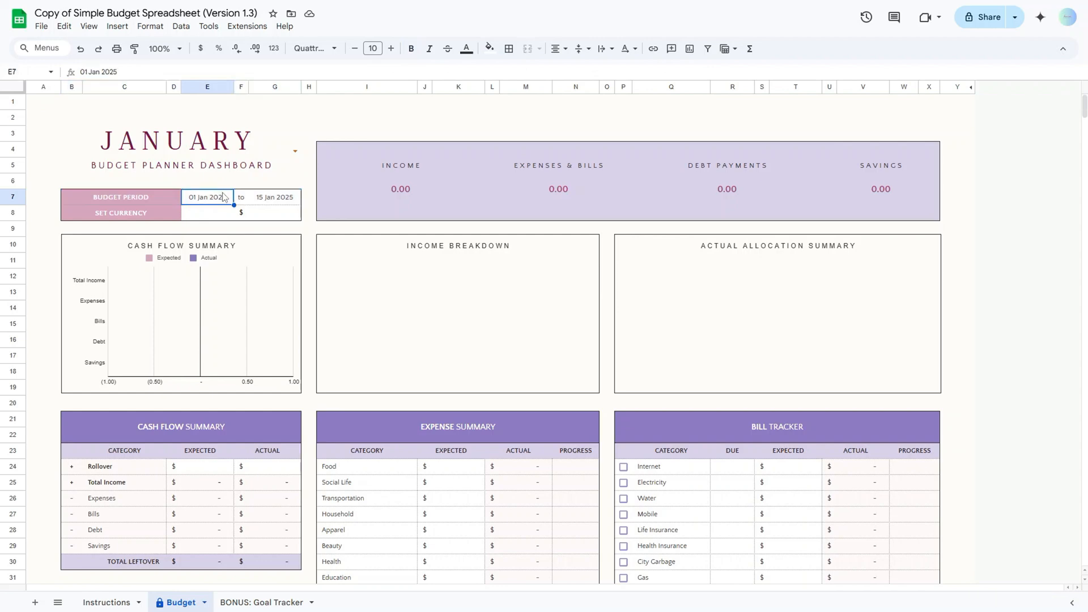
left_click(272, 198)
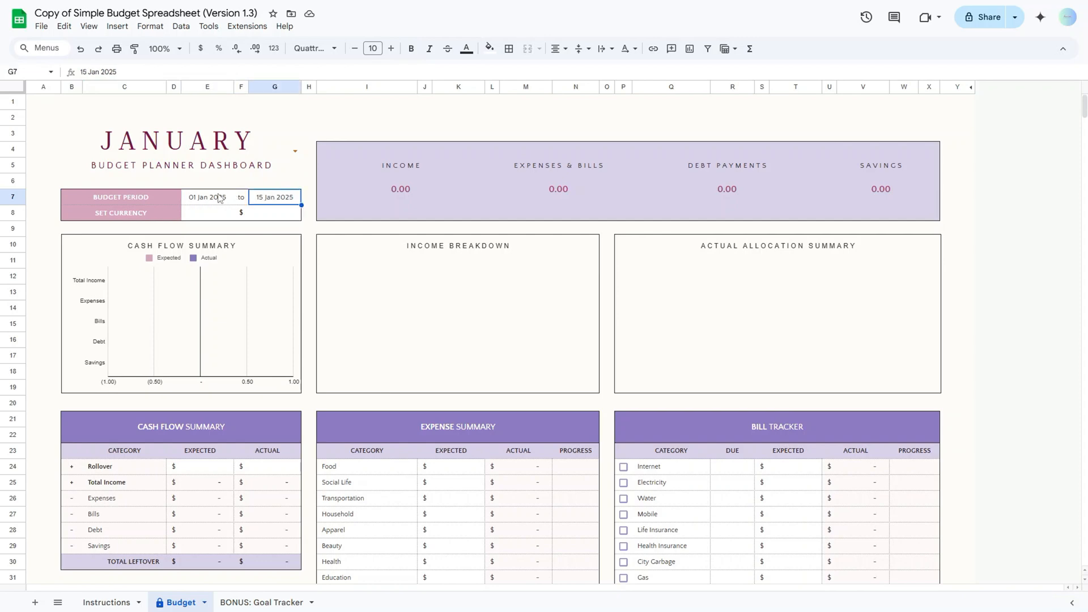
double_click(265, 197)
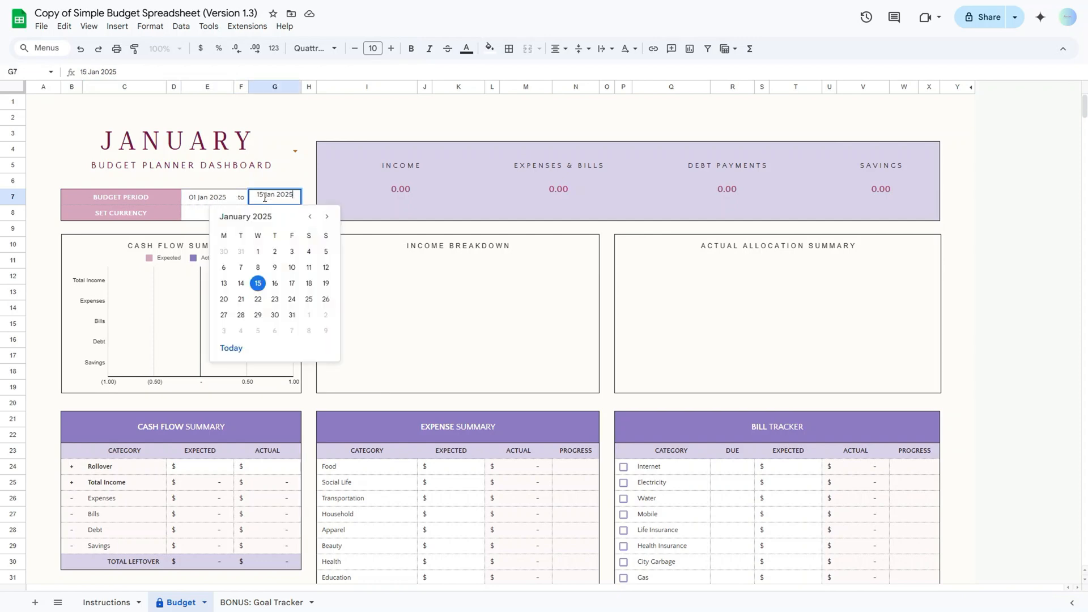
left_click(391, 287)
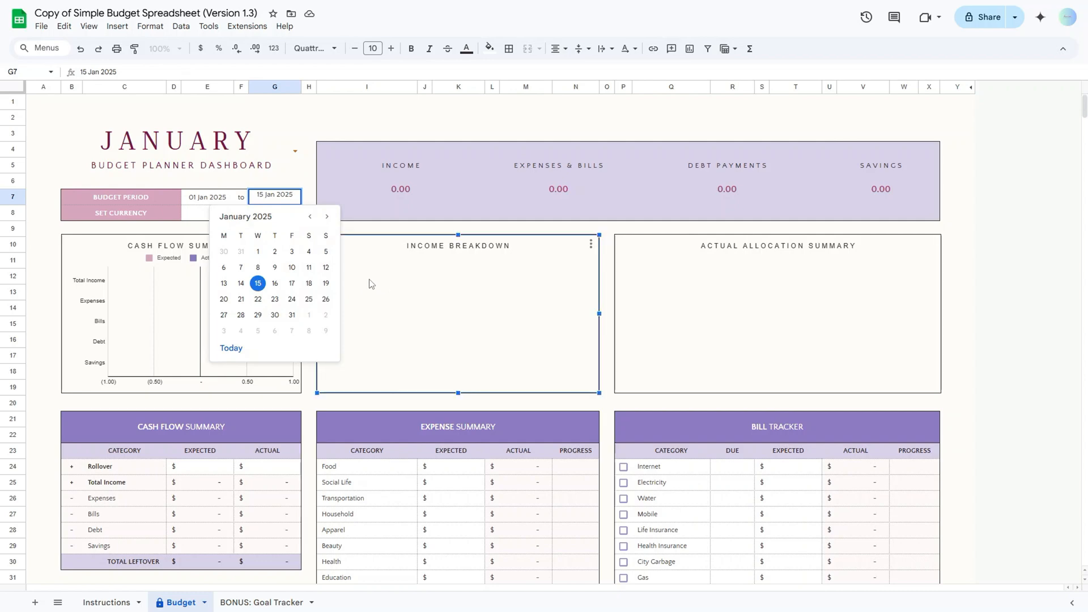
- View the month choices for the dashboard title and select the currency setting cell
left_click(294, 150)
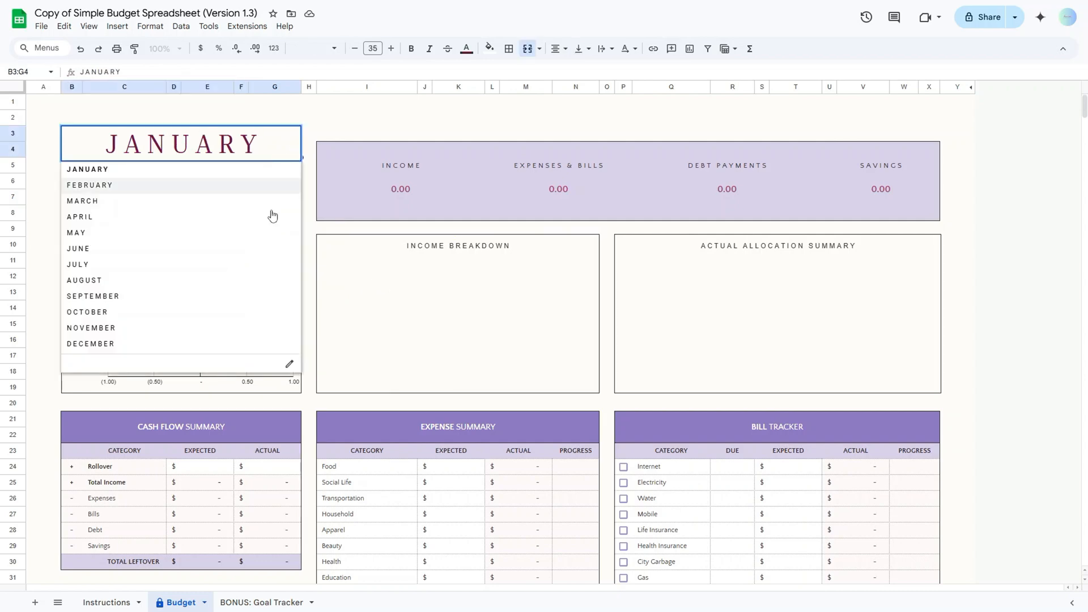
left_click(313, 234)
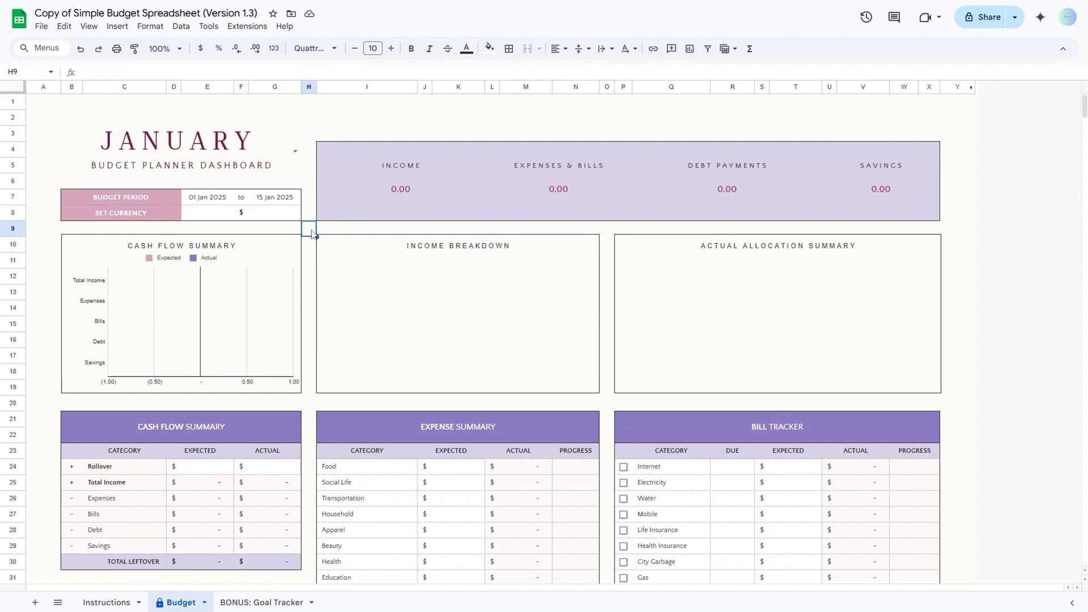
left_click(185, 213)
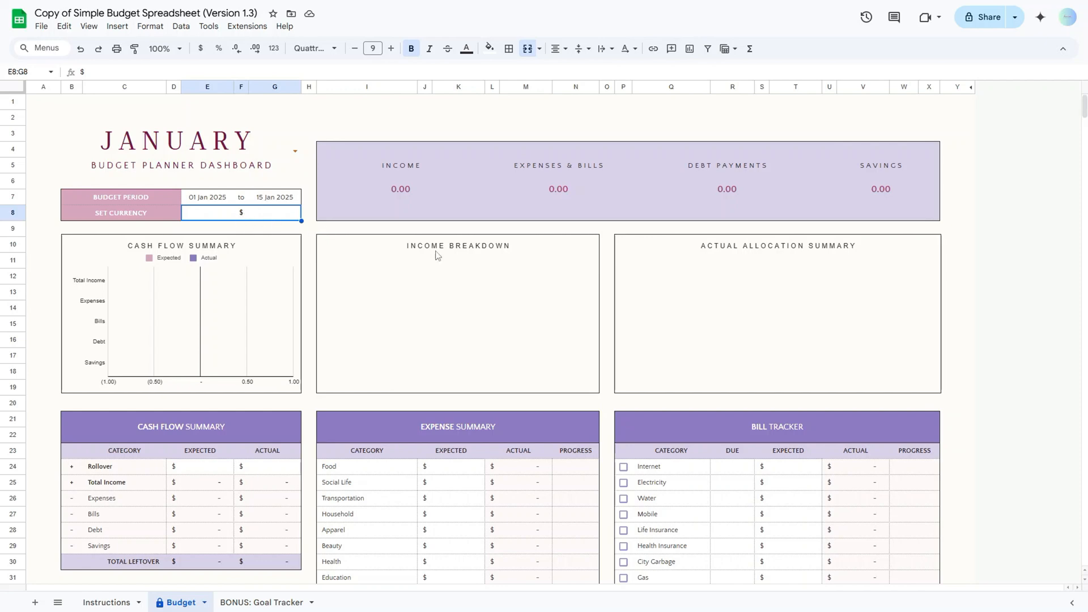
- Look through the category tables for income, expenses, bills, savings and debt payments
scroll(437, 255, "down", 4)
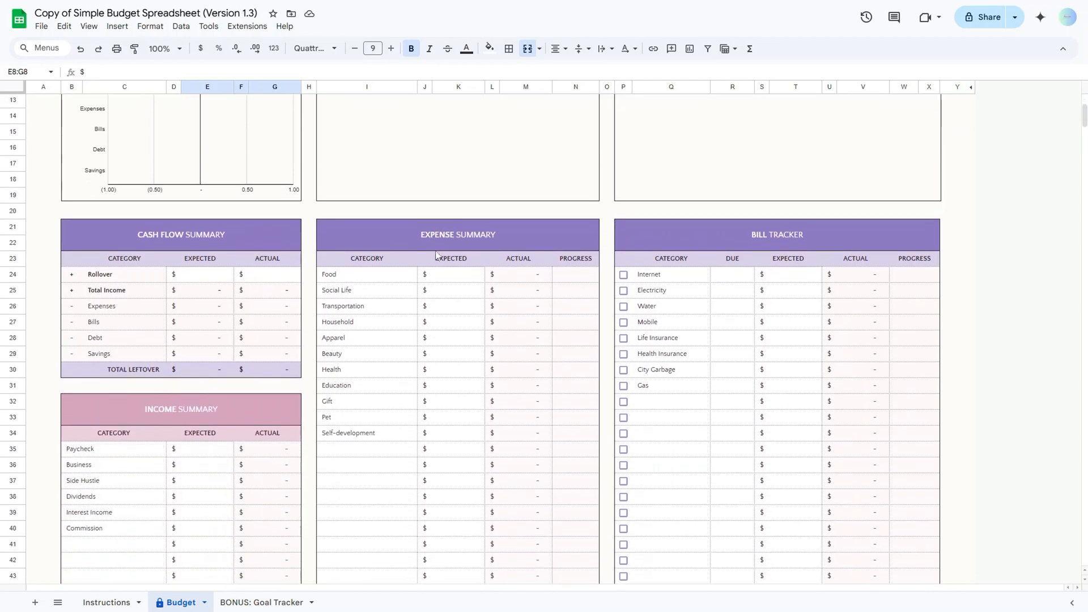
left_click(113, 444)
left_click_drag(113, 448, 114, 508)
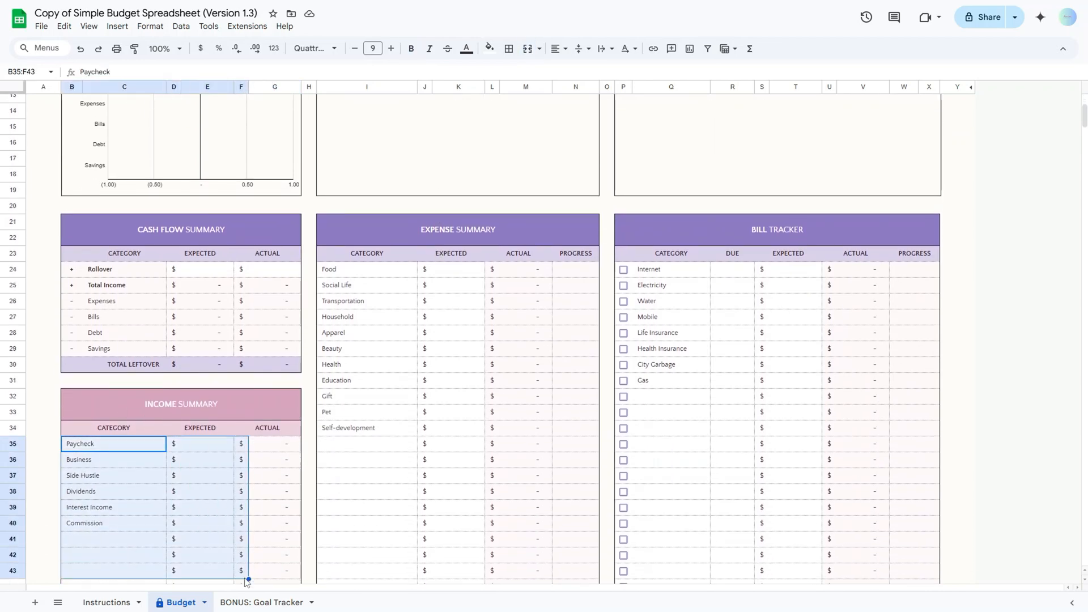
left_click_drag(394, 289, 524, 513)
left_click_drag(723, 307, 895, 496)
scroll(895, 496, "down", 11)
left_click_drag(527, 313, 589, 558)
left_click_drag(721, 407, 822, 541)
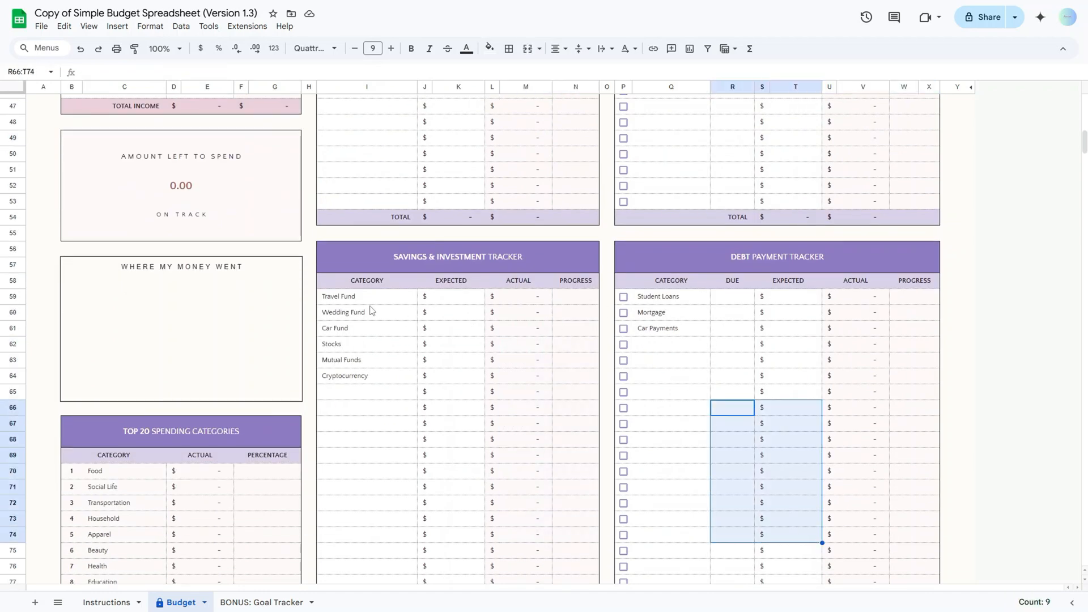
- Add the category "personal loan" below Cryptocurrency in the Savings & Investment Tracker
left_click_drag(358, 299, 394, 418)
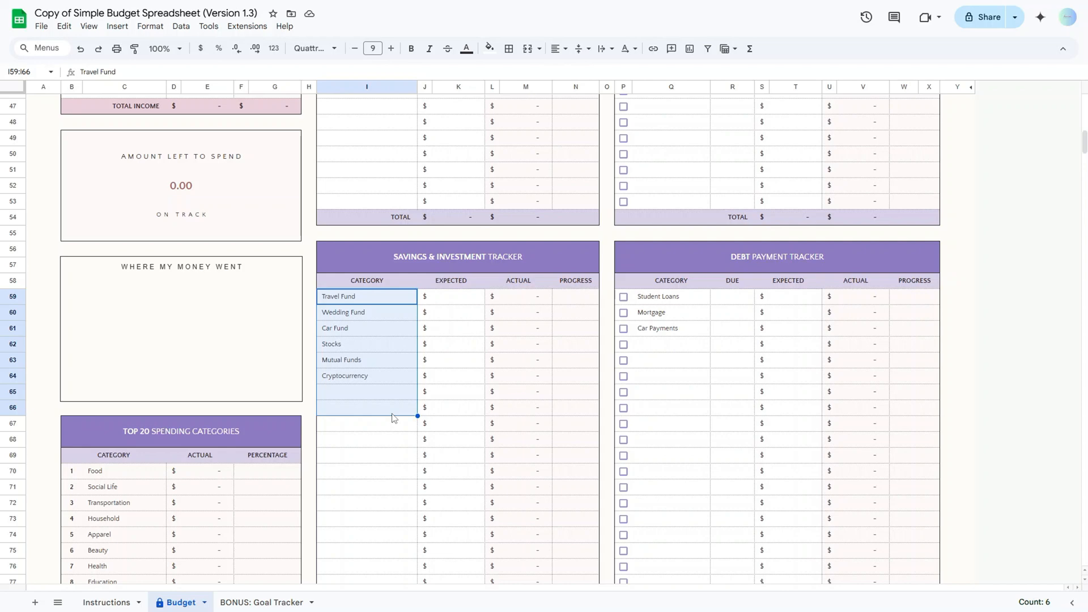
double_click(380, 392)
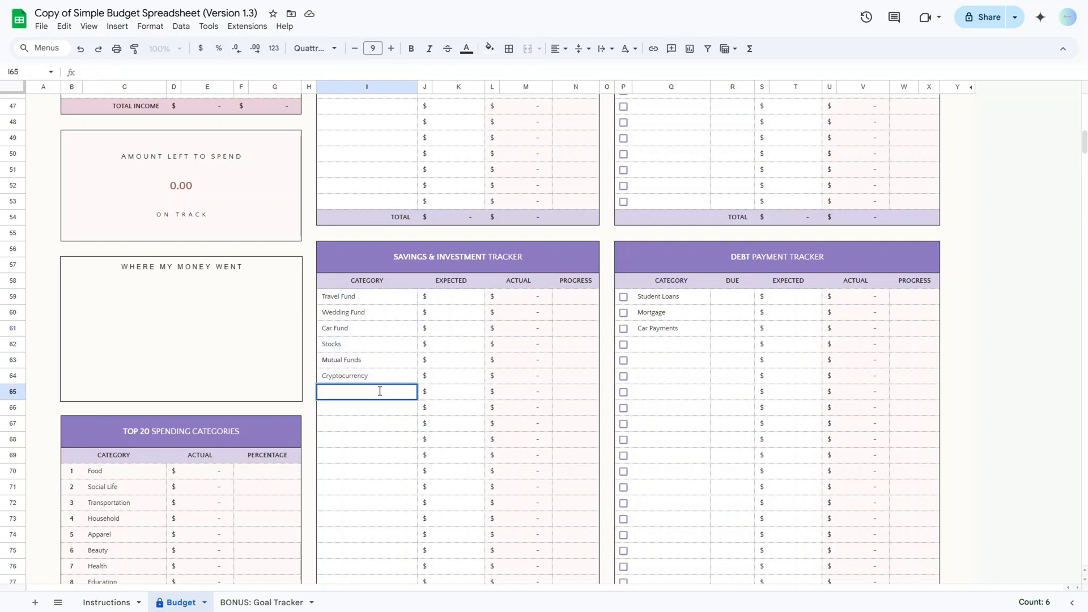
type("person")
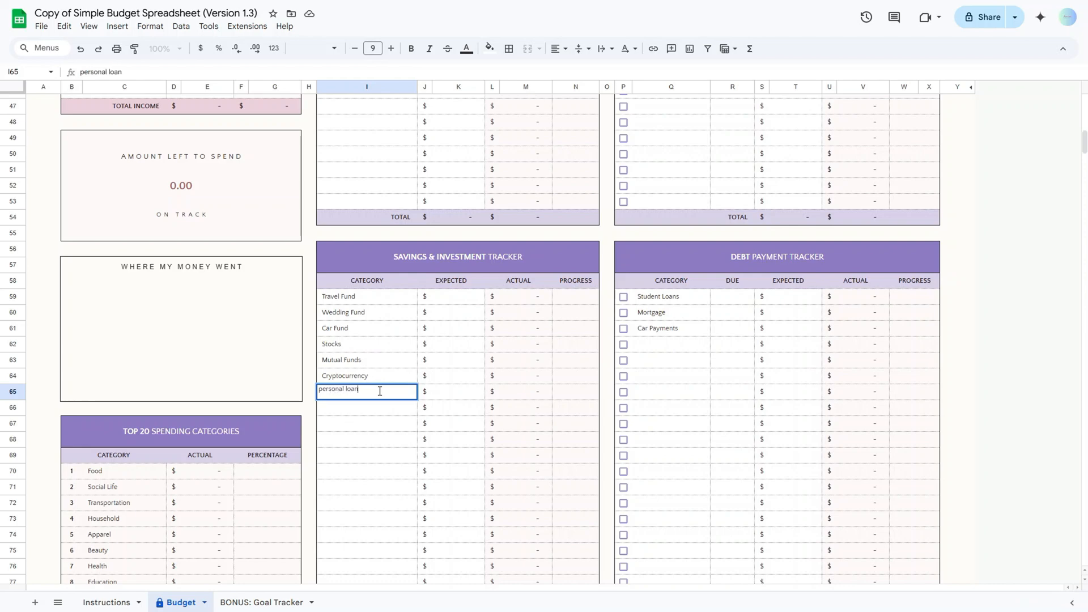
type("al loan")
key("Return")
- Delete the Mutual Funds and Cryptocurrency category names from the Savings & Investment Tracker
left_click_drag(340, 361, 366, 386)
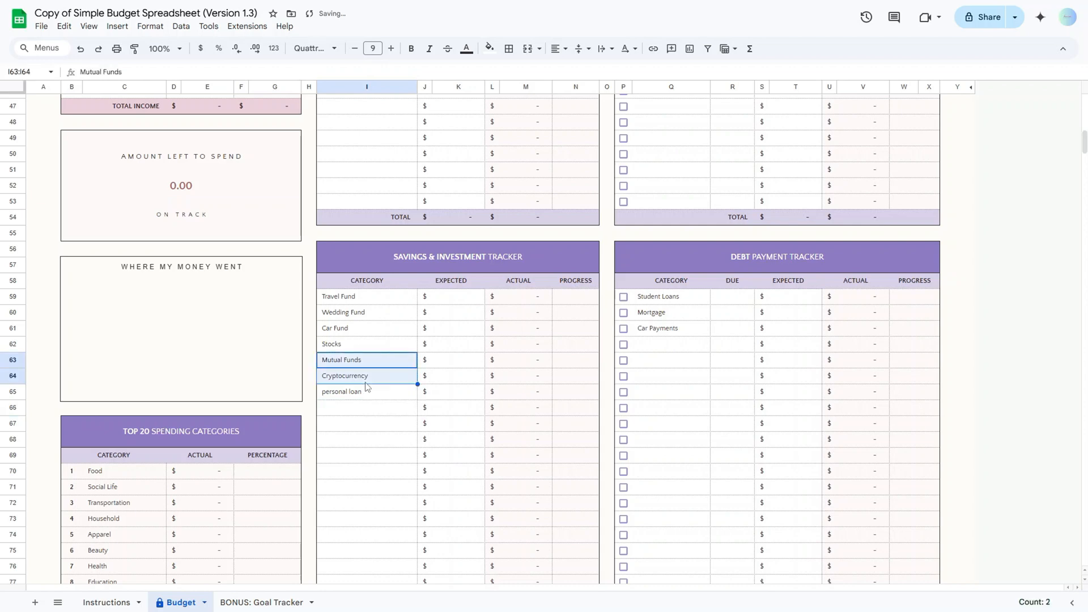
key("Delete")
left_click(392, 443)
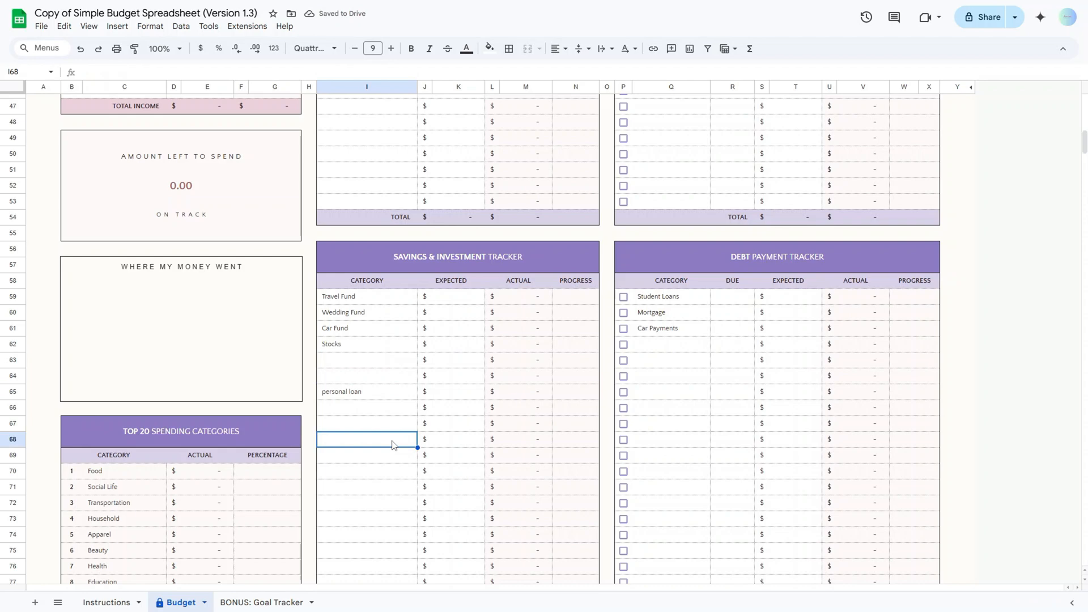
- In the Income Summary, set the expected amounts to 5000 for Paycheck and 500 for Business
scroll(392, 444, "up", 10)
left_click_drag(378, 251, 453, 479)
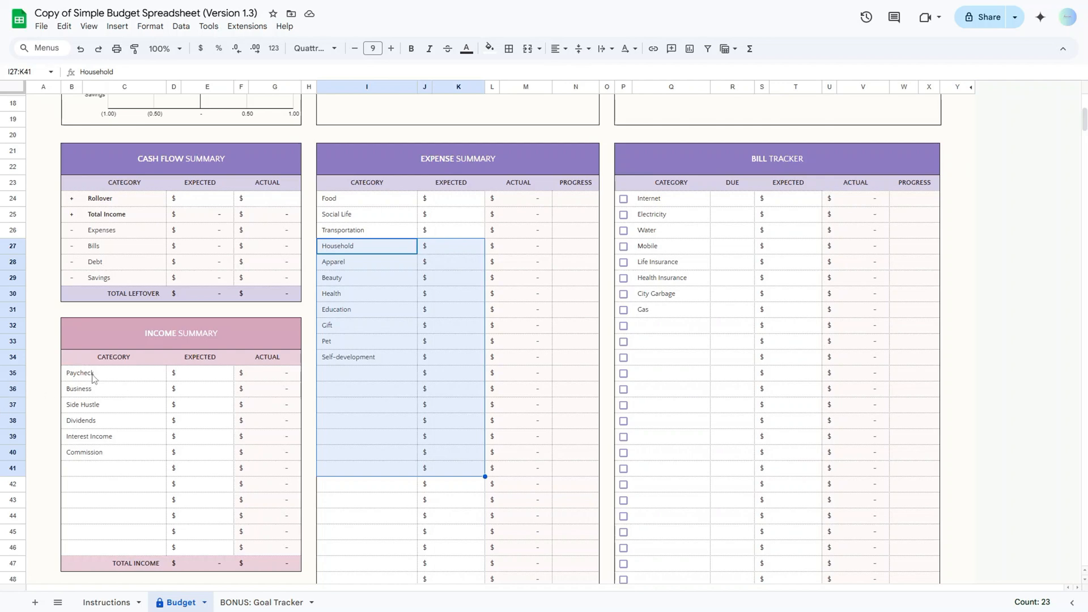
double_click(206, 378)
type("5000")
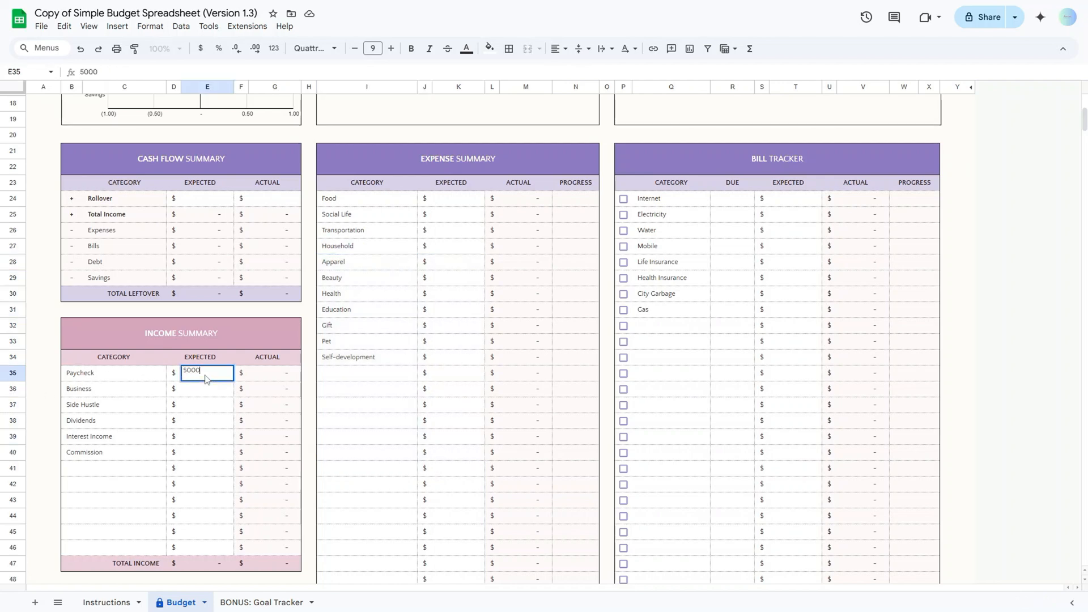
key("Return")
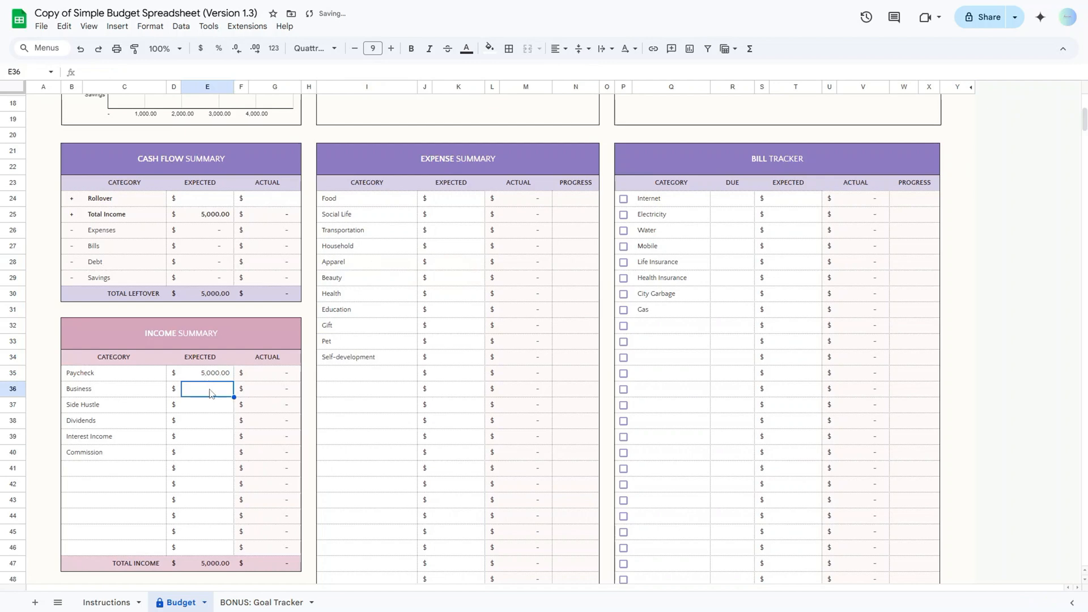
double_click(211, 390)
type("500")
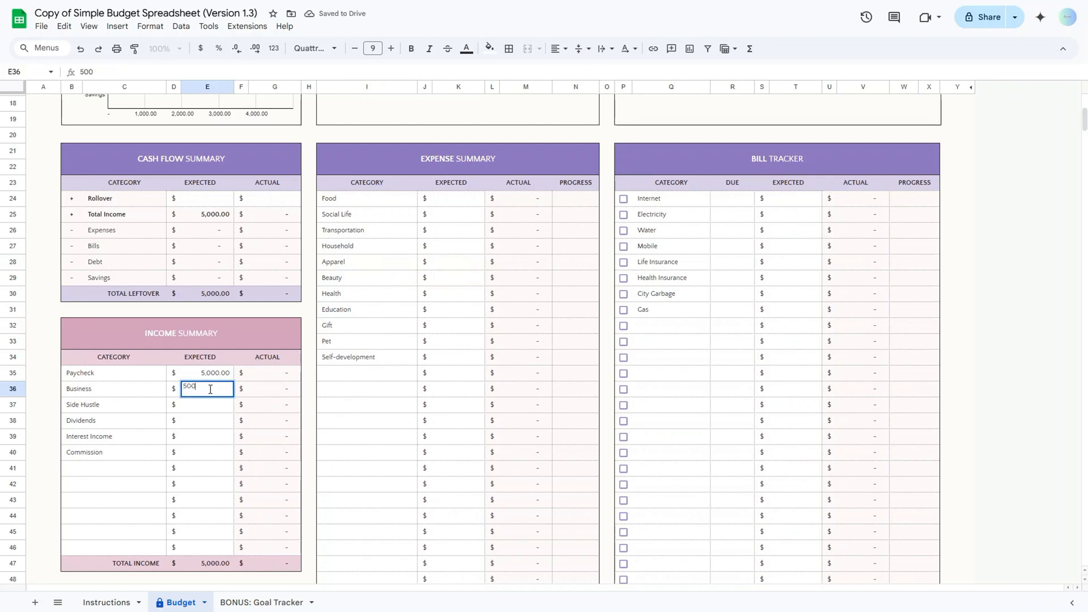
key("Return")
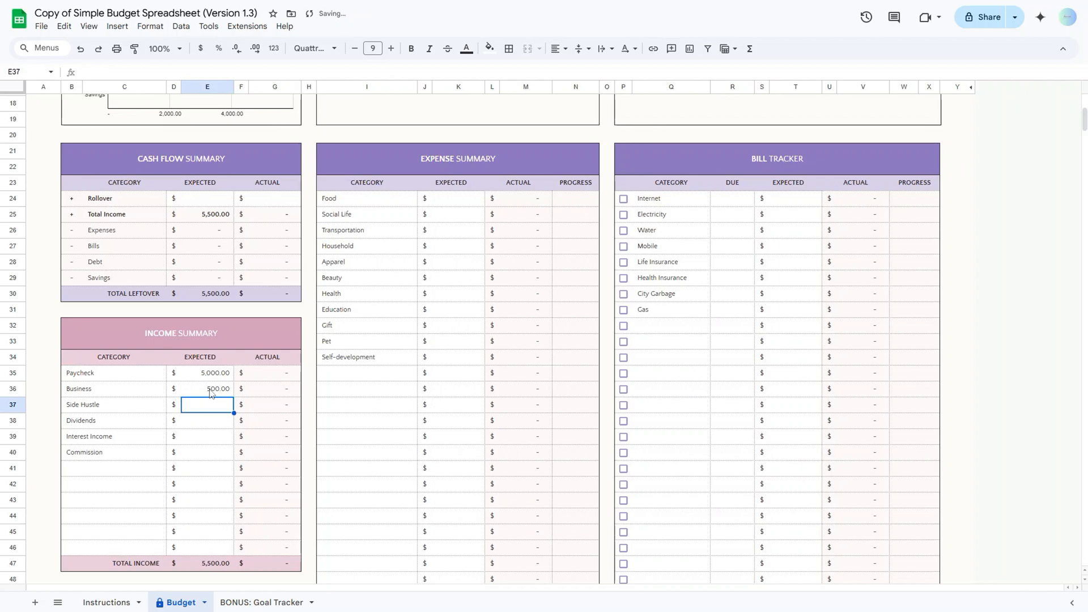
- Set the expected amount for Food in the Expense Summary to 500
left_click(452, 199)
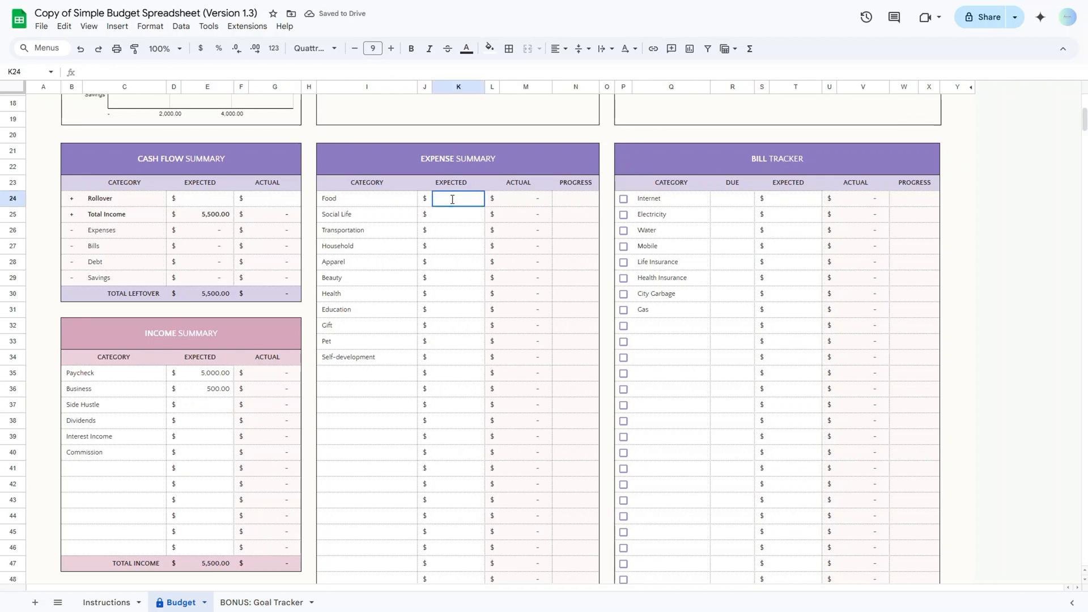
type("500")
key("Return")
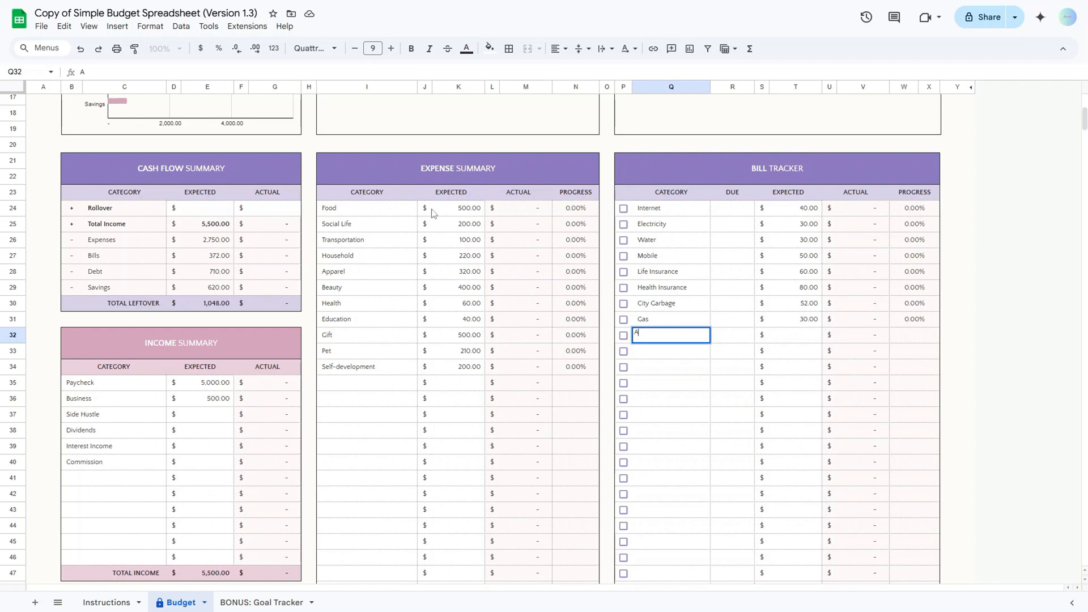
- Review the expected amounts in the Savings & Investment Tracker and the Debt Payment Tracker
scroll(508, 285, "down", 3)
left_click(508, 286)
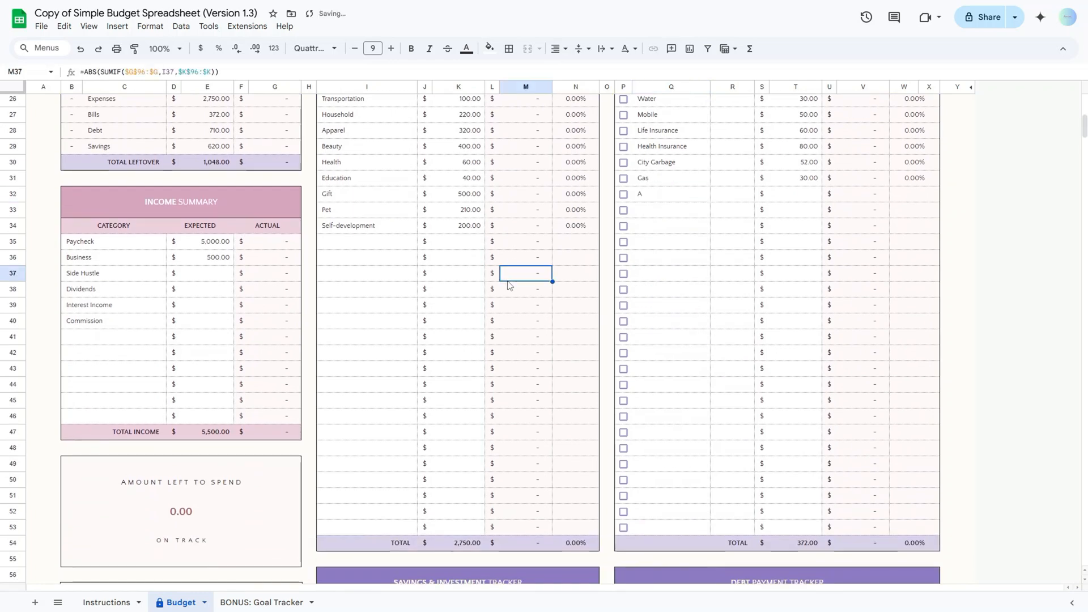
scroll(508, 285, "down", 5)
scroll(509, 285, "down", 2)
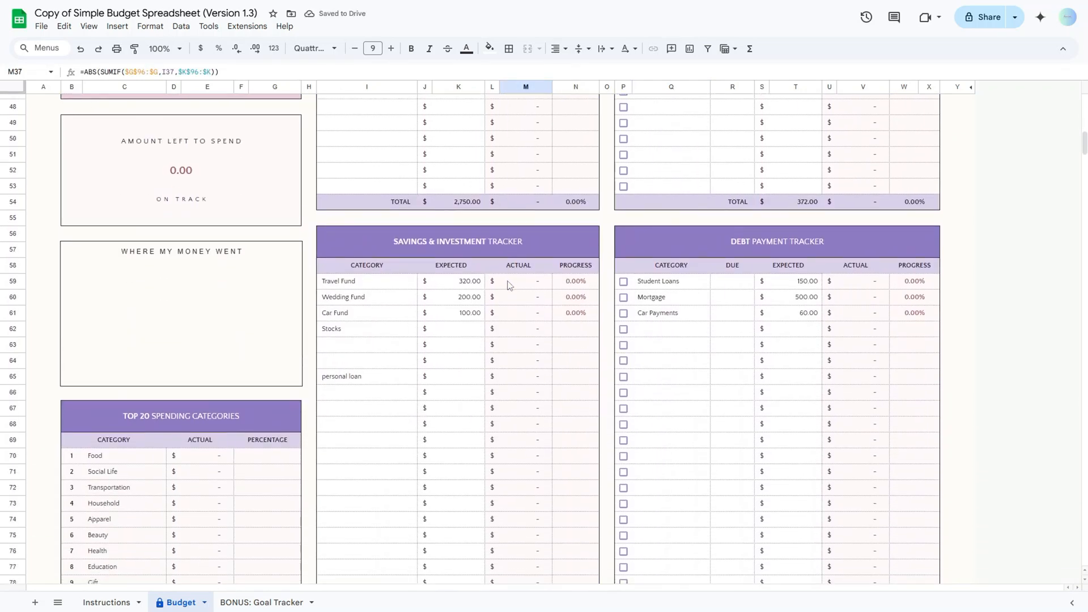
left_click_drag(359, 243, 527, 449)
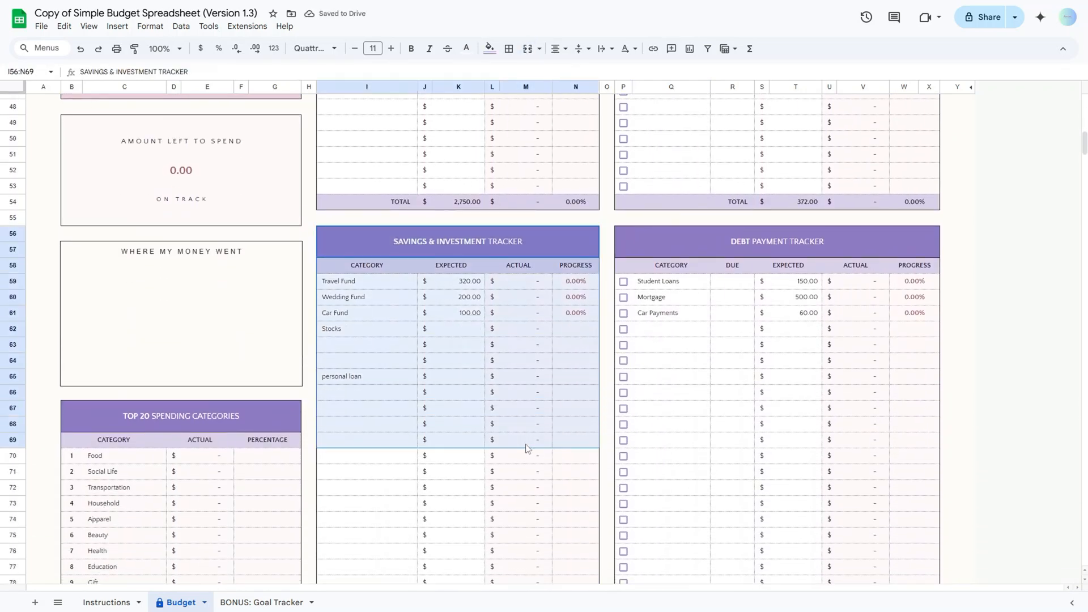
left_click(655, 218)
left_click_drag(654, 237, 870, 520)
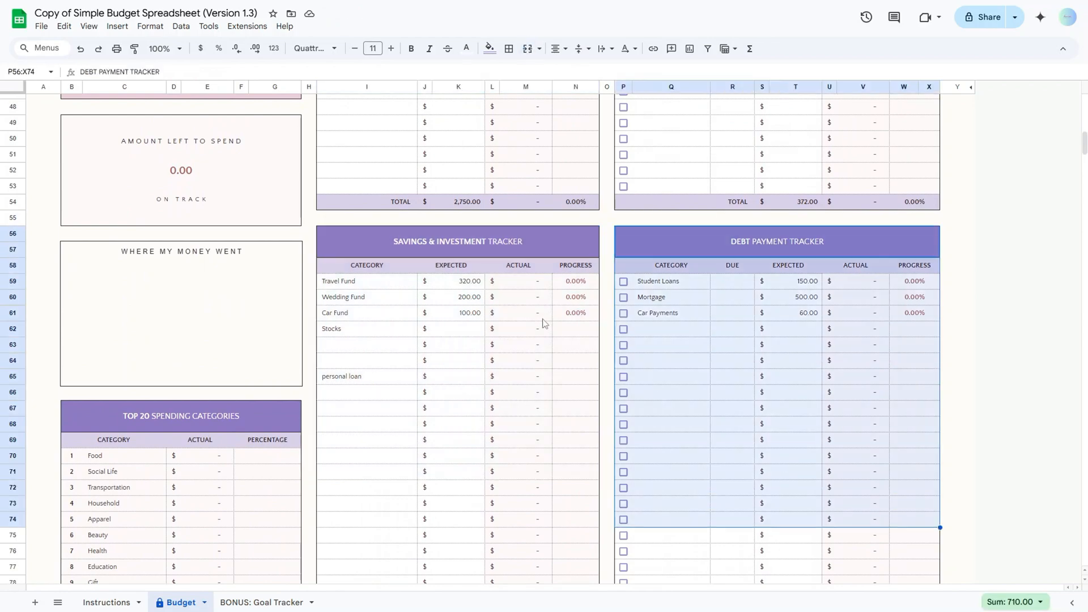
- Review the Cash Flow Summary, highlighting its rows from Rollover to Savings
scroll(544, 321, "down", 3)
scroll(542, 324, "up", 12)
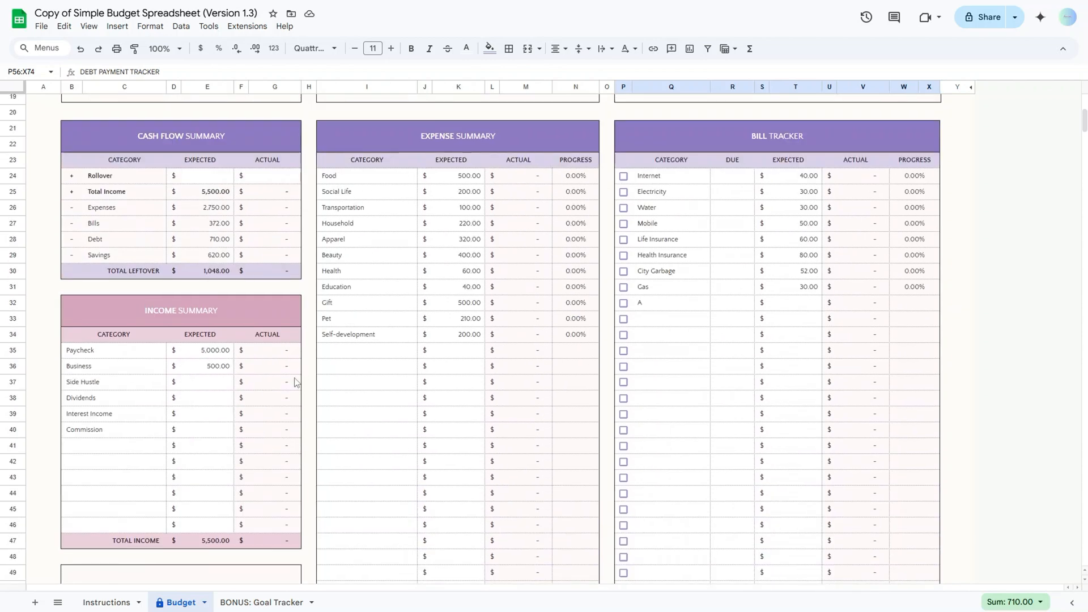
left_click_drag(108, 174, 270, 253)
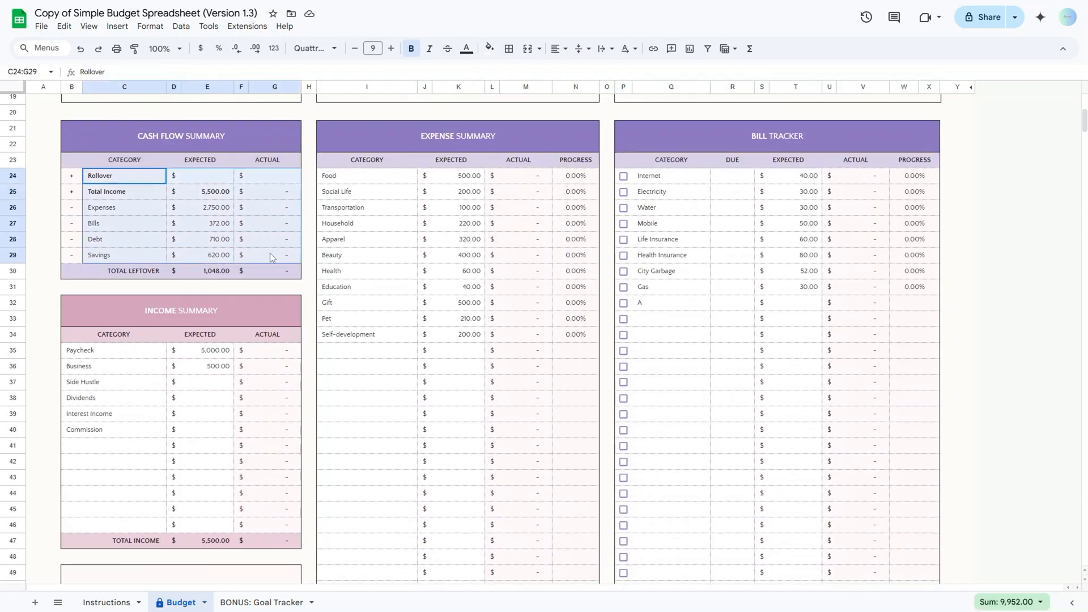
- Set the expected Rollover amount in the Cash Flow Summary to 100
left_click(376, 279)
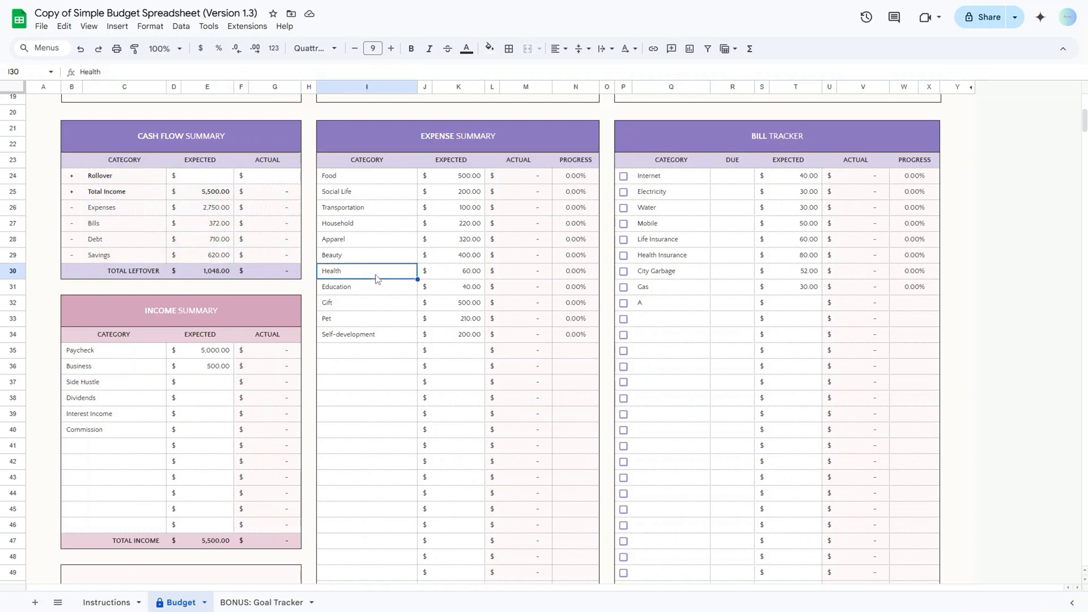
left_click(210, 182)
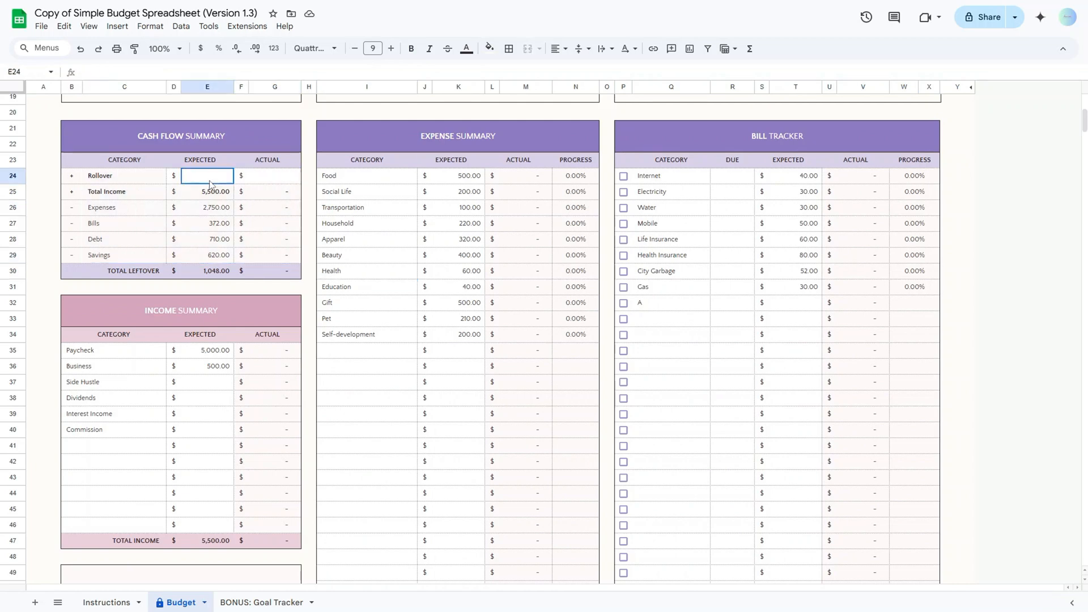
type("100")
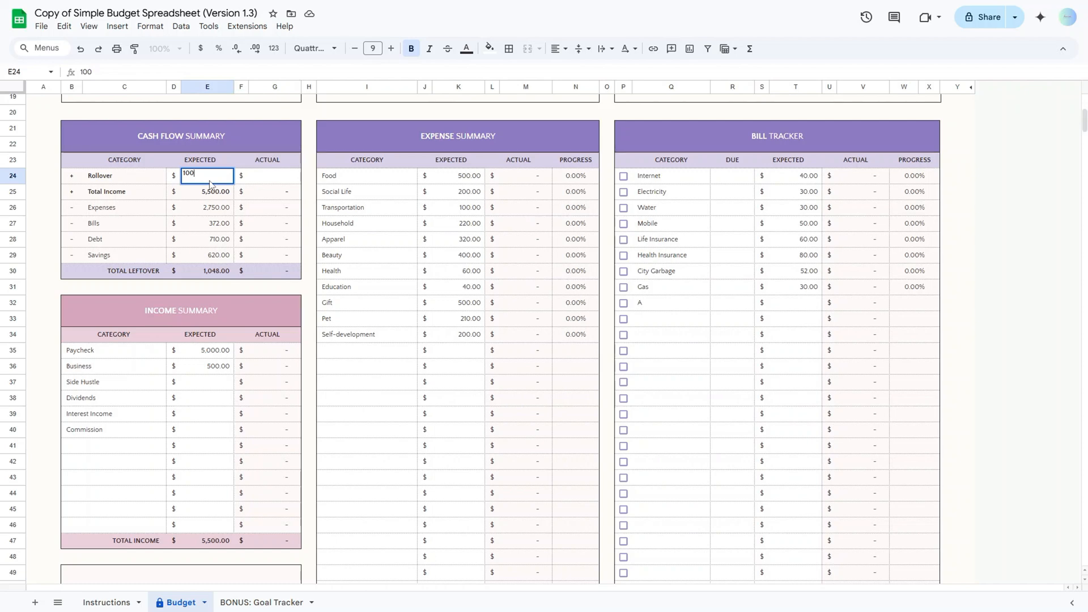
key("Return")
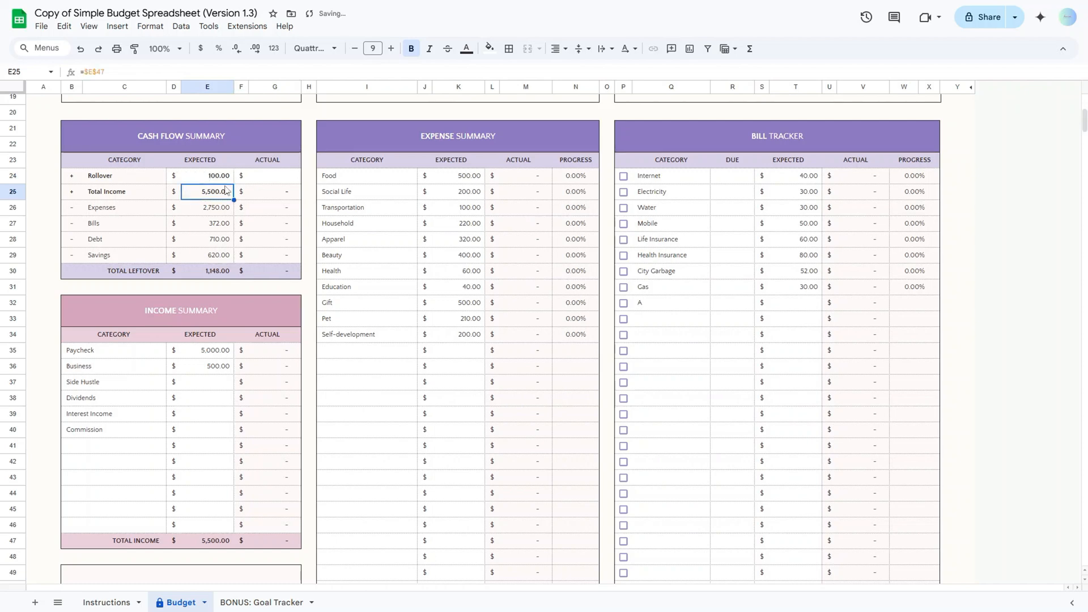
- Try to overwrite the protected expected Total Income cell in the Cash Flow Summary with "a", and dismiss the edit
type("a")
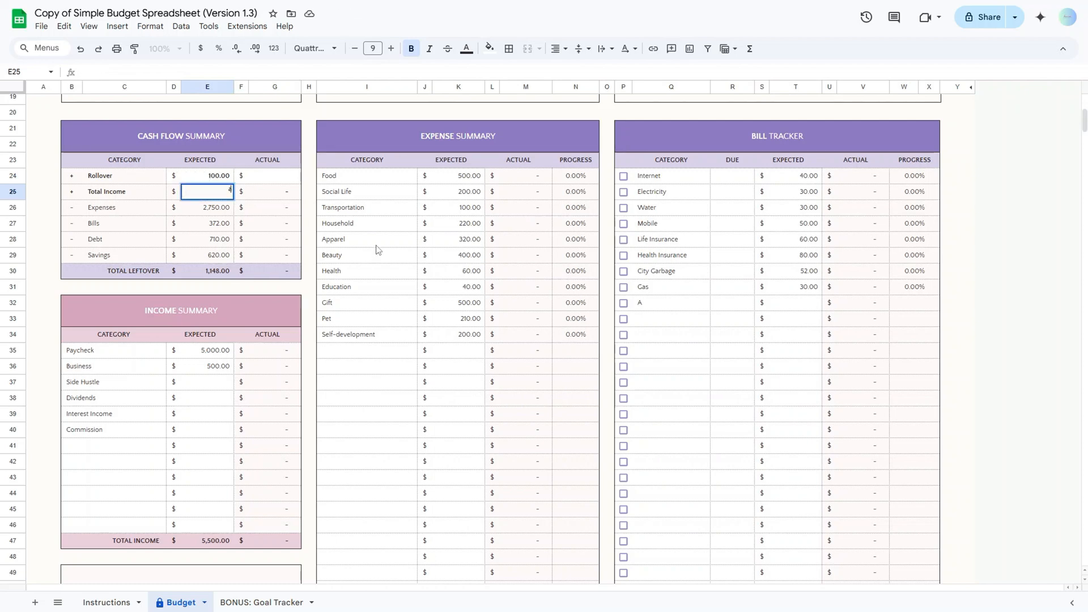
scroll(264, 315, "down", 2)
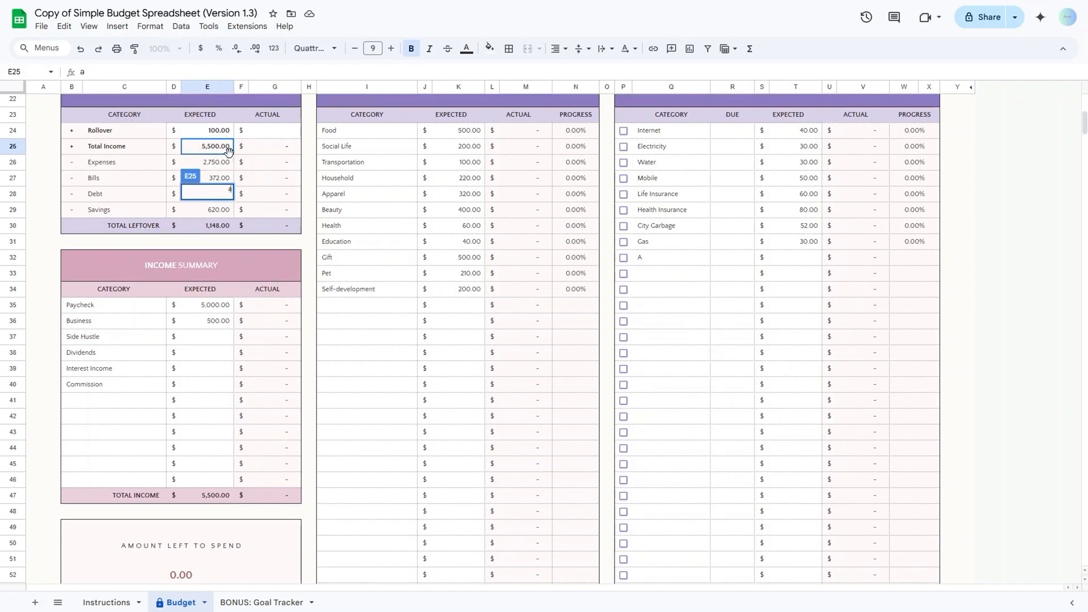
key("Return")
left_click_drag(230, 152, 593, 279)
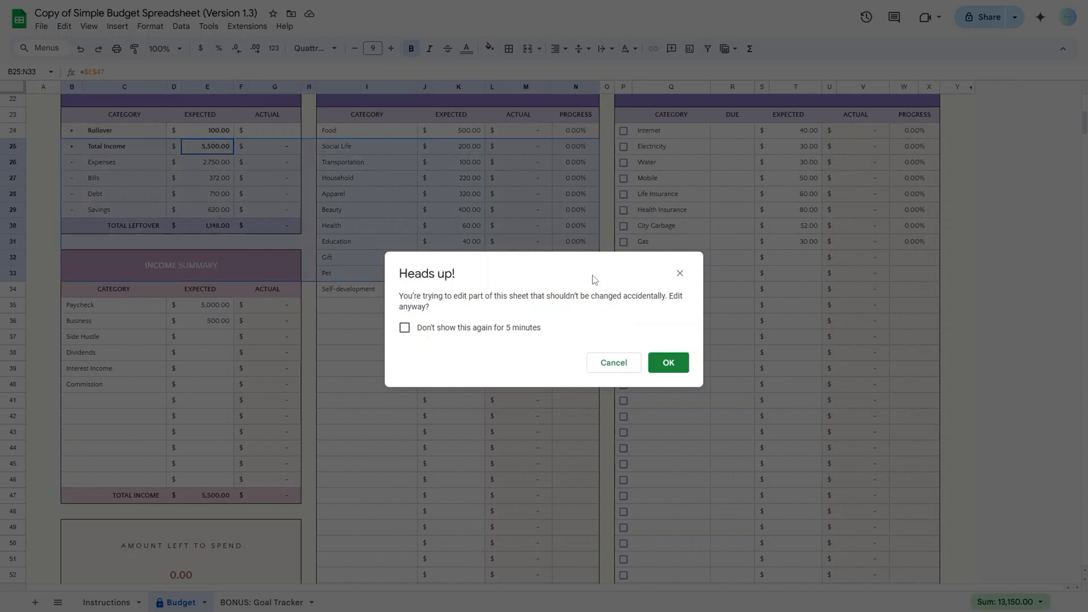
left_click_drag(594, 280, 674, 280)
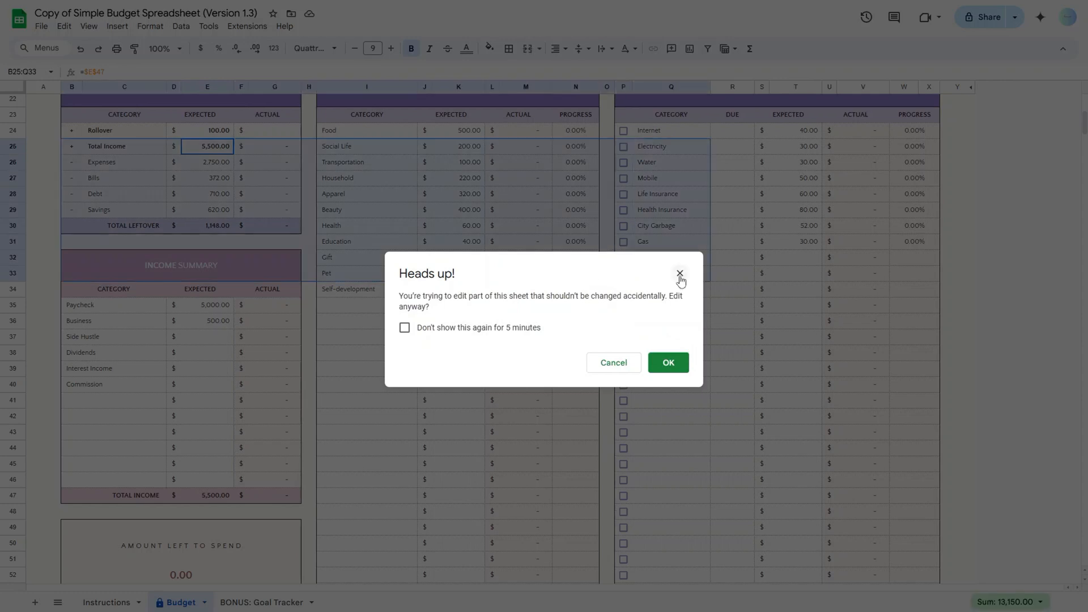
left_click(679, 273)
left_click(260, 180)
- Enter January 2 as the date in the first row of the Transactions List
scroll(260, 180, "up", 2)
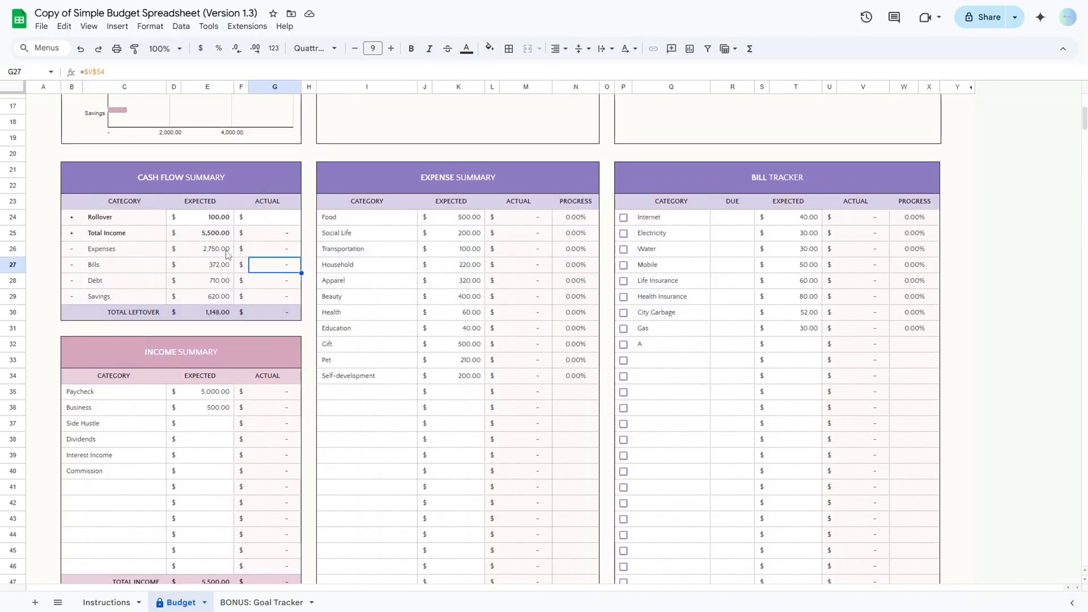
scroll(226, 255, "down", 1)
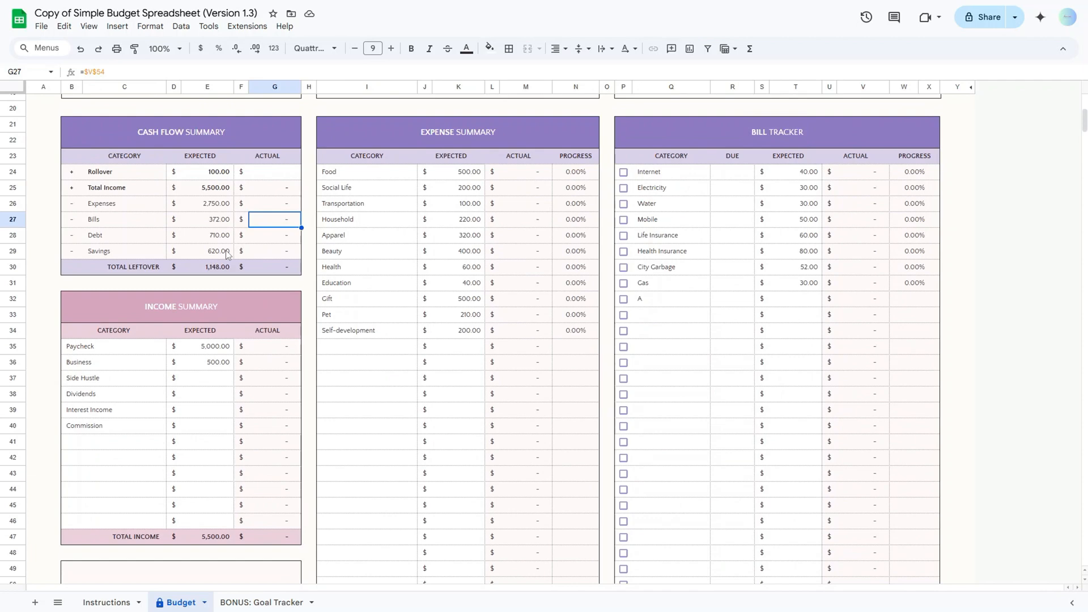
scroll(196, 340, "down", 5)
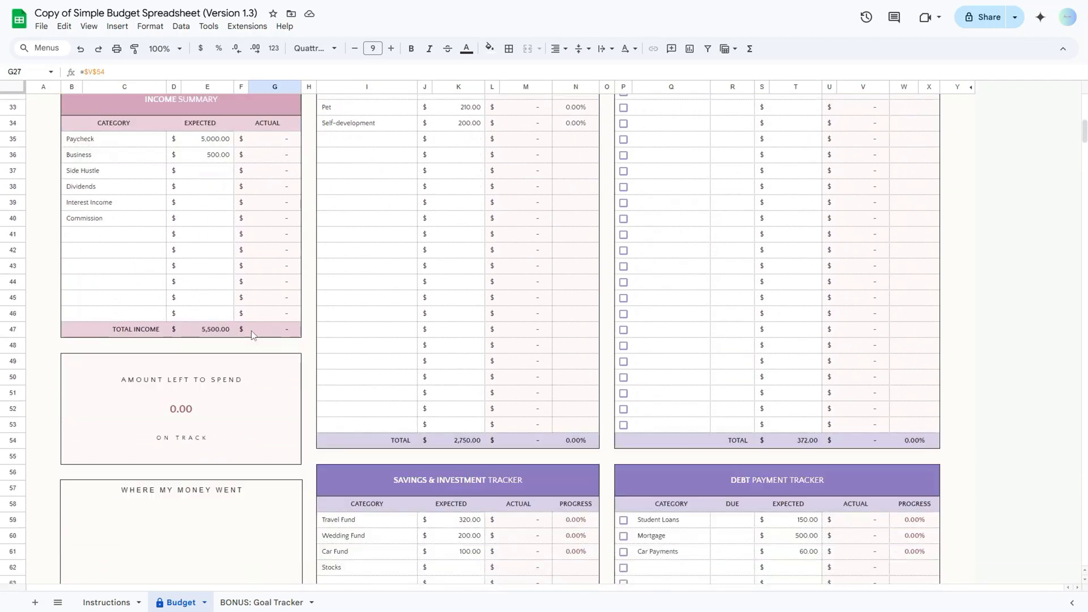
scroll(251, 335, "down", 20)
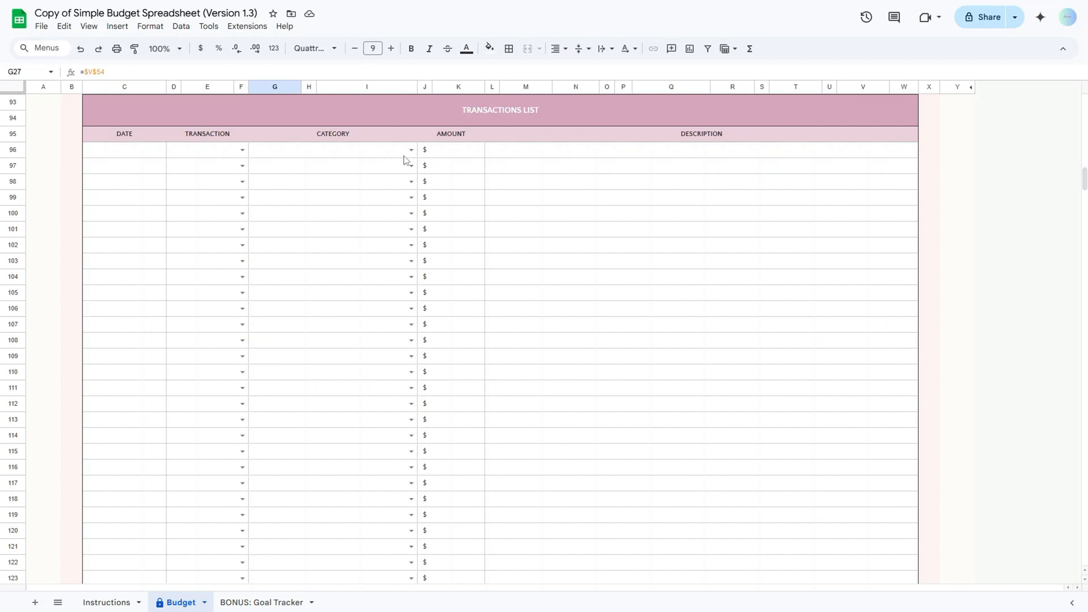
left_click(139, 152)
type("1/2")
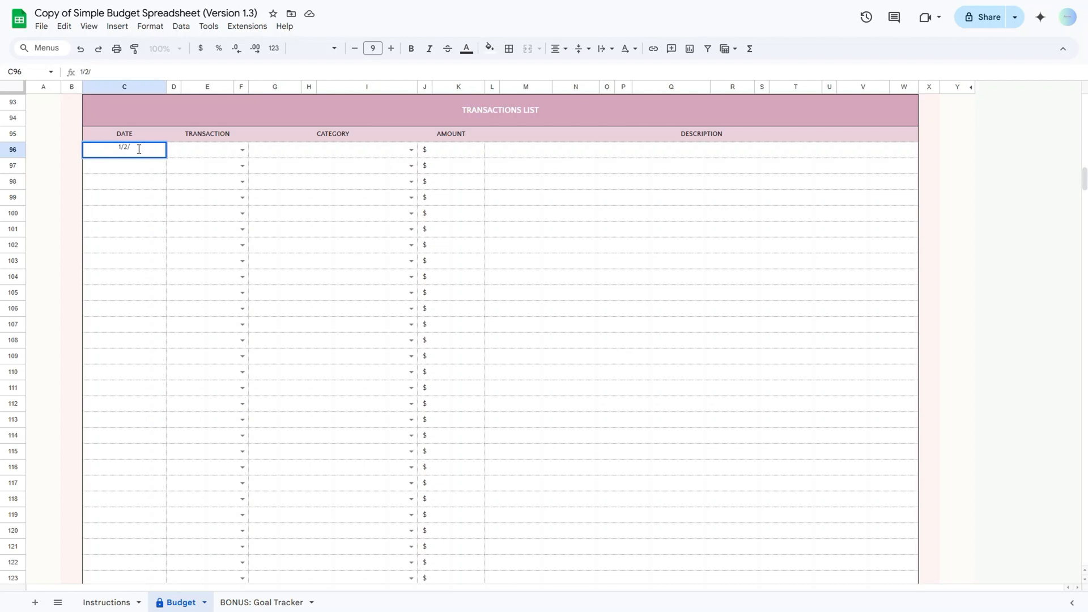
type("/200")
type("0")
key("Return")
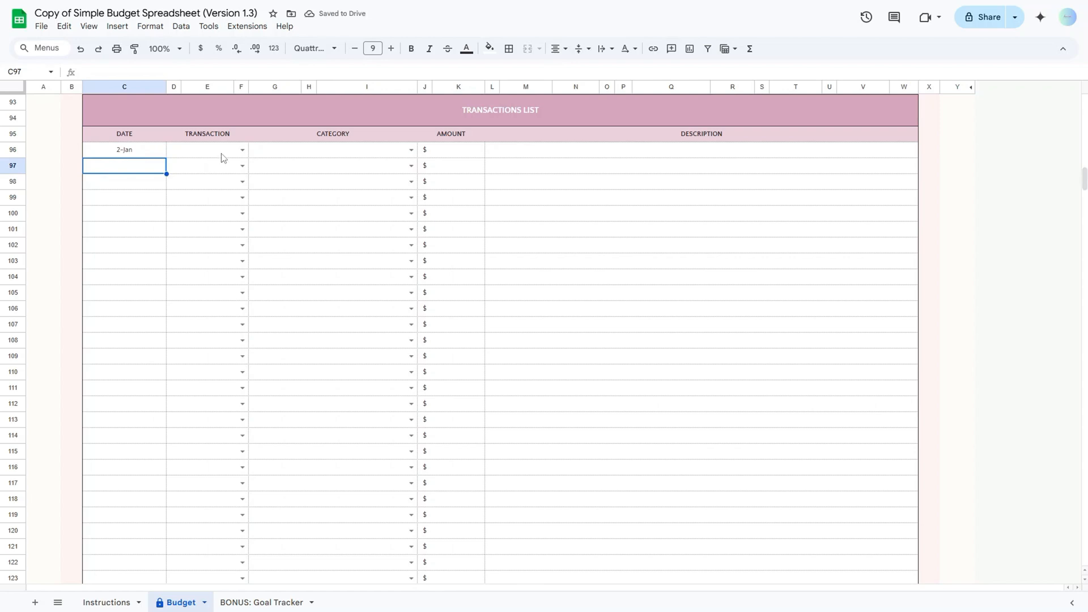
- Set the January 2 entry's transaction type to Income and its category to Paycheck
left_click(235, 153)
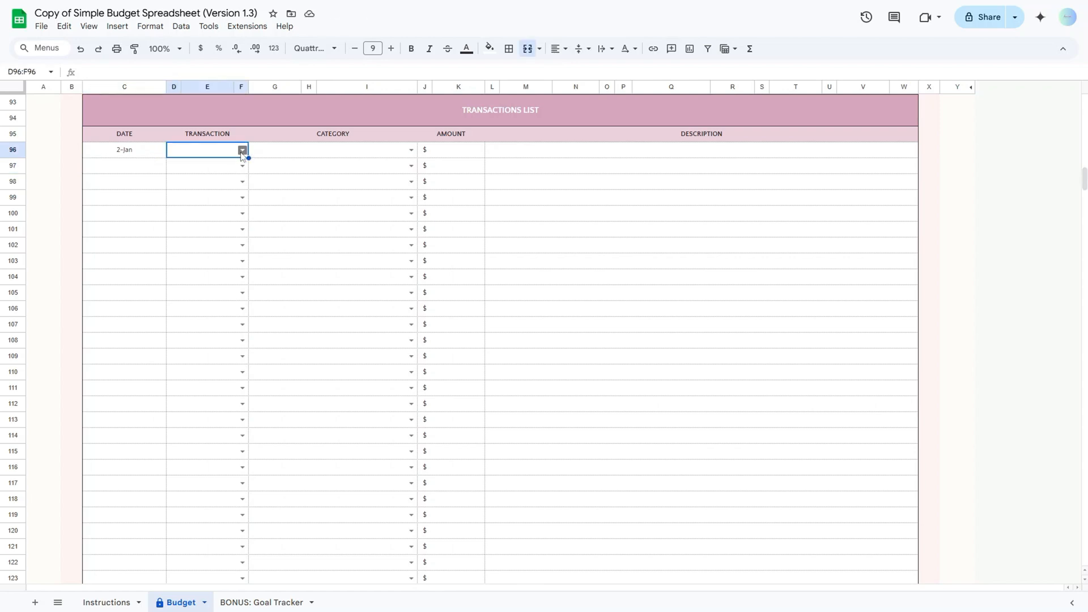
left_click(243, 150)
left_click(232, 167)
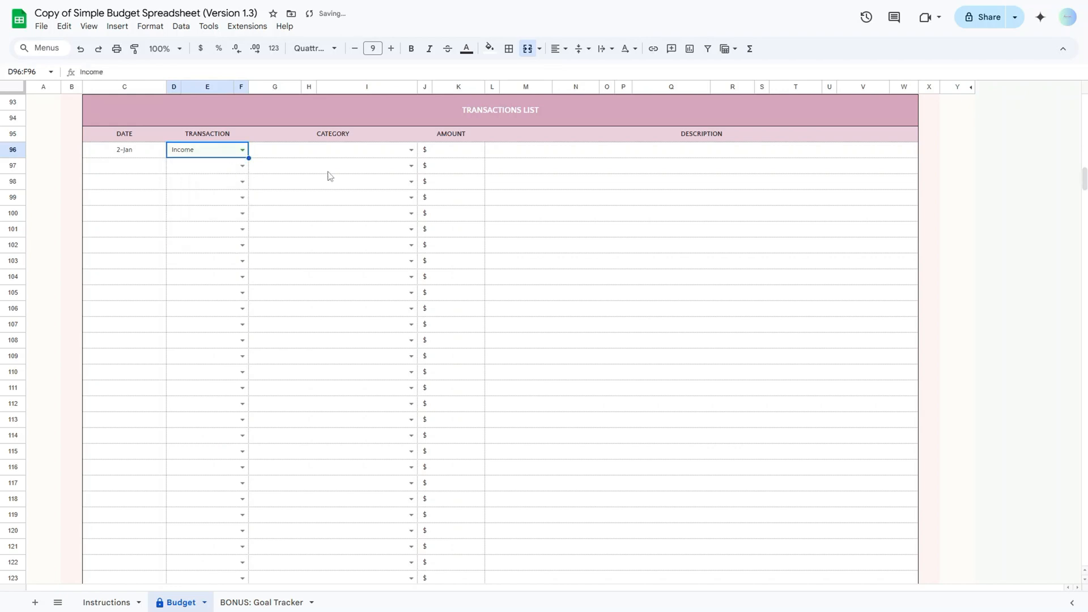
left_click(412, 149)
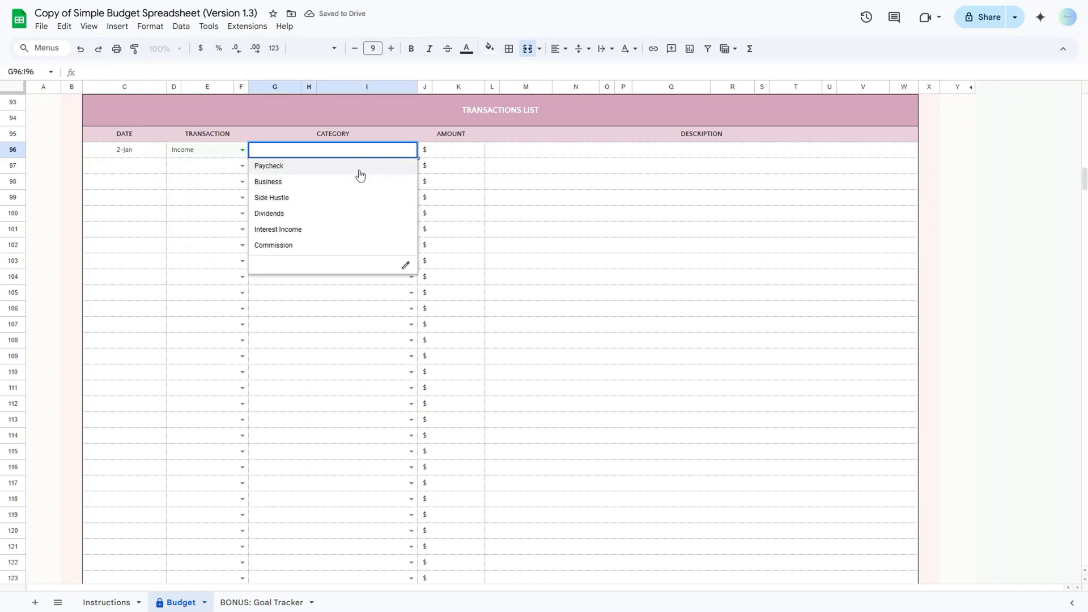
left_click(361, 169)
- Set the amount of the Paycheck transaction to 500
left_click(451, 154)
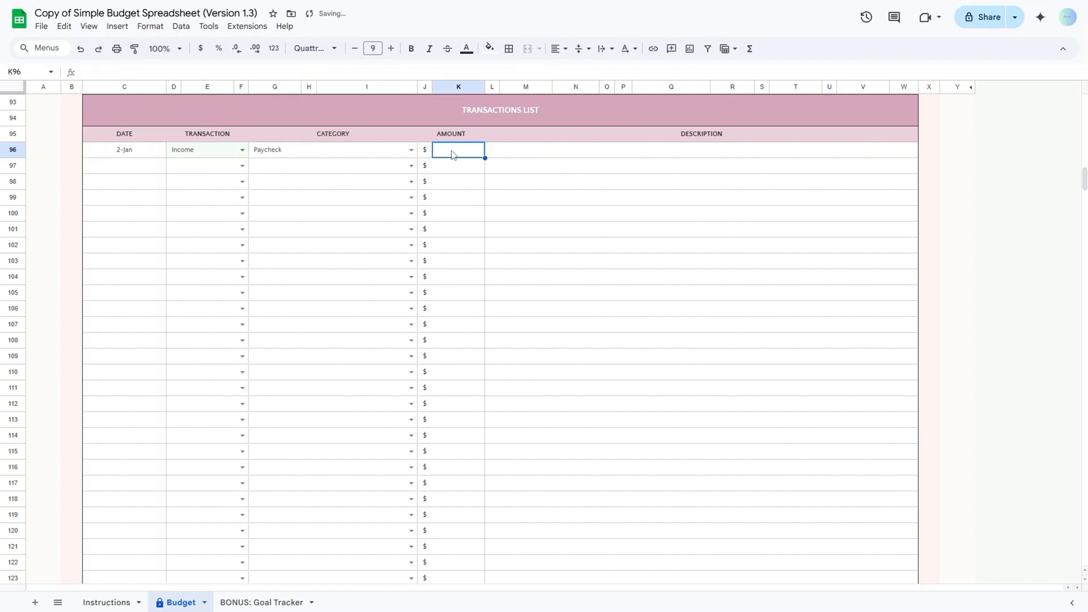
type("500")
key("Return")
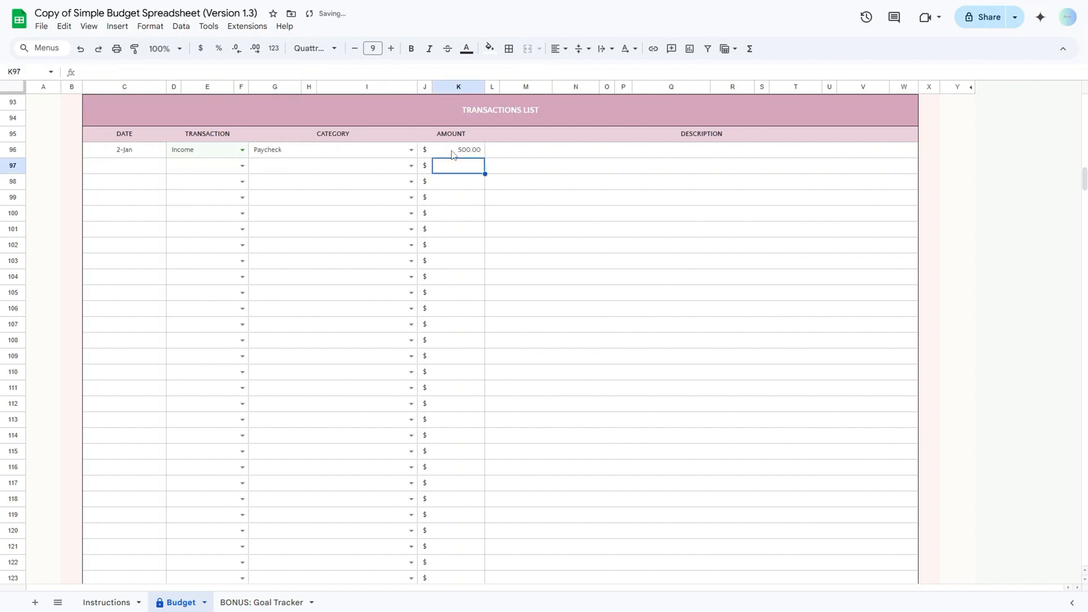
- Look over the Description column and the transaction types available for the Paycheck entry
left_click_drag(554, 153, 681, 163)
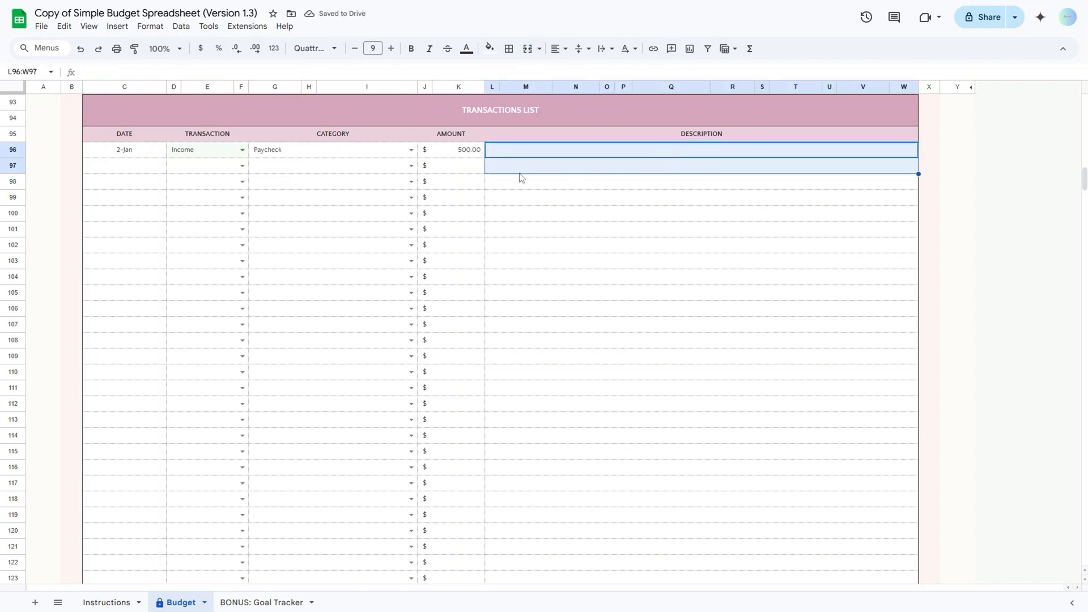
left_click(364, 231)
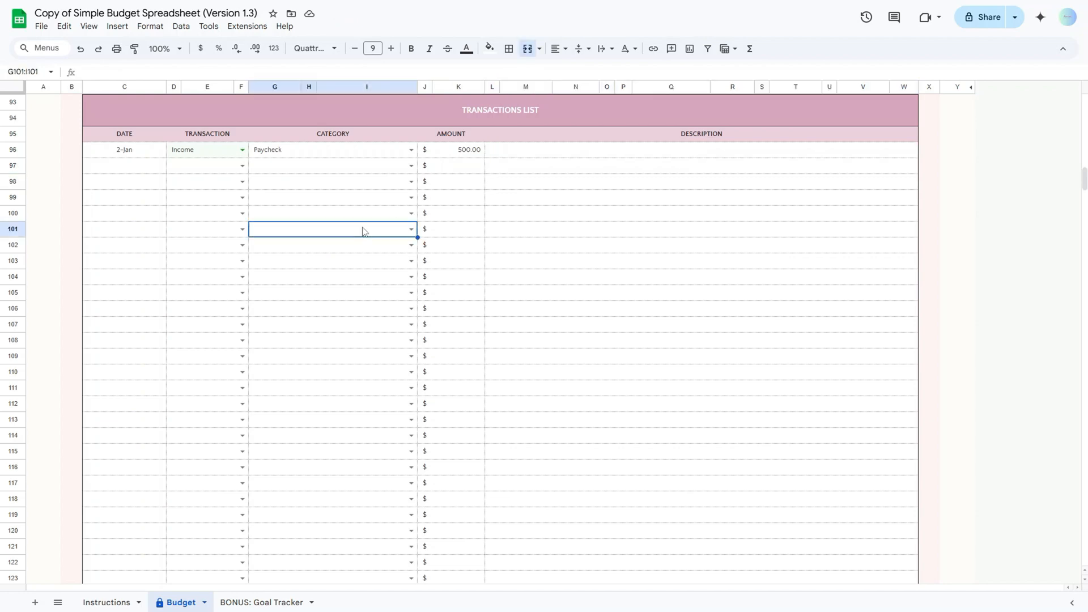
left_click(241, 149)
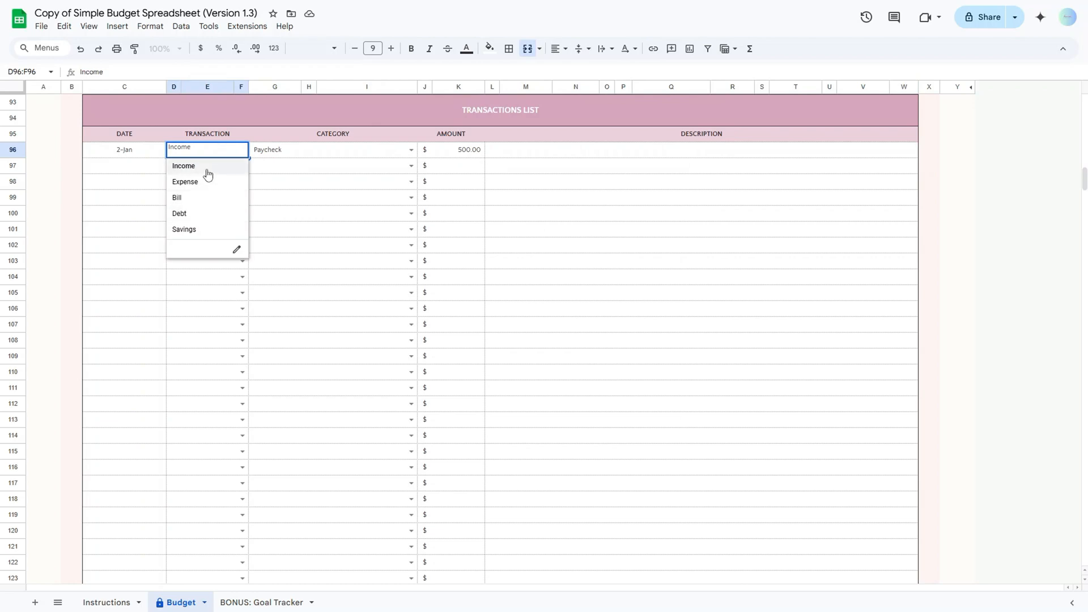
left_click(276, 224)
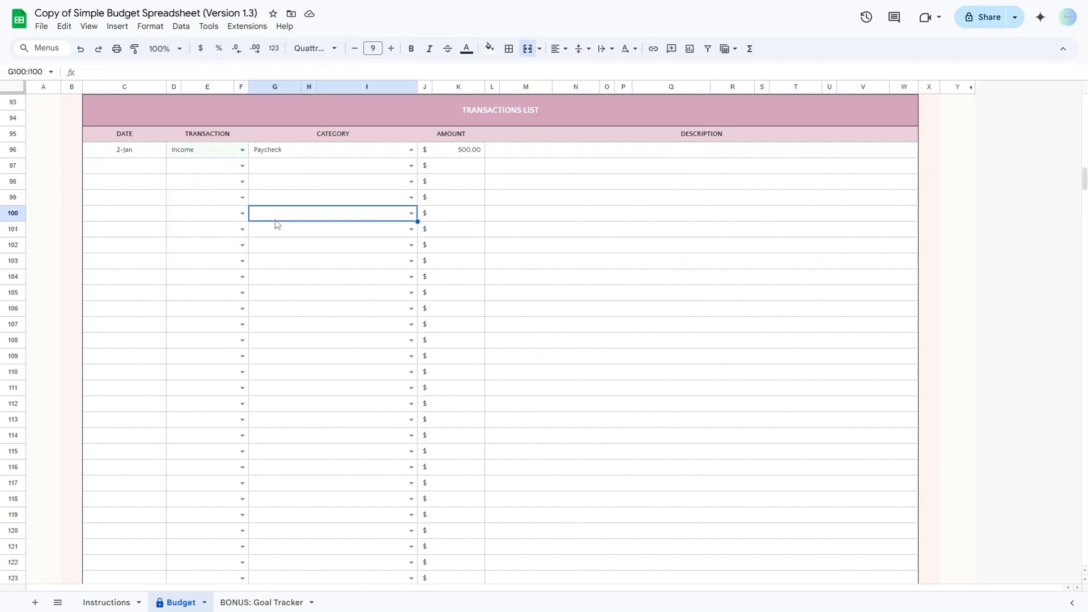
- Set the second row of the Transactions List to type Expense with the category Food
left_click(242, 165)
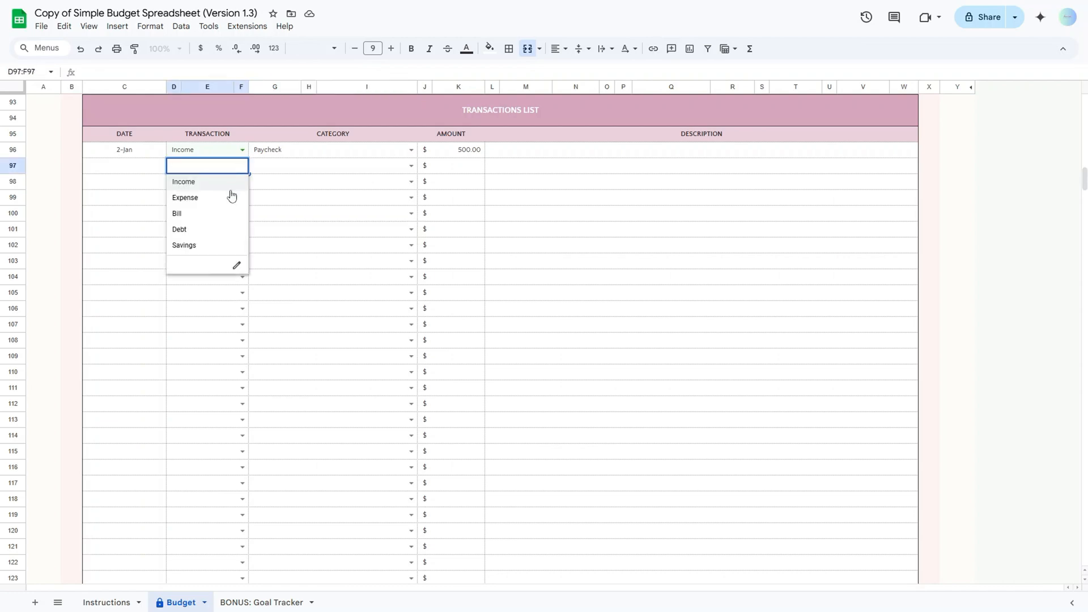
key("Return")
left_click(243, 165)
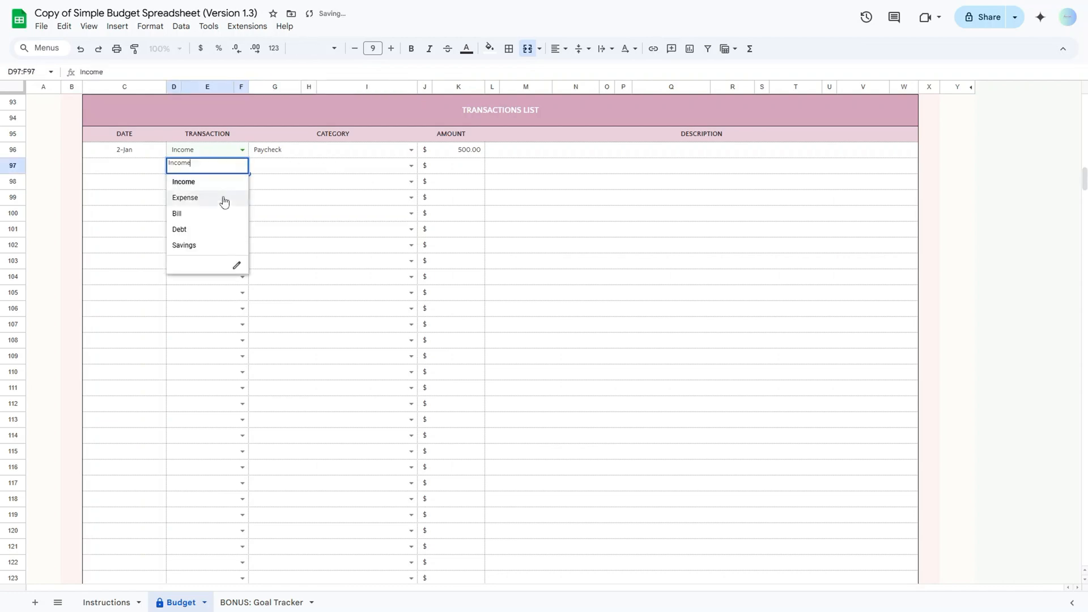
left_click(224, 199)
left_click(410, 166)
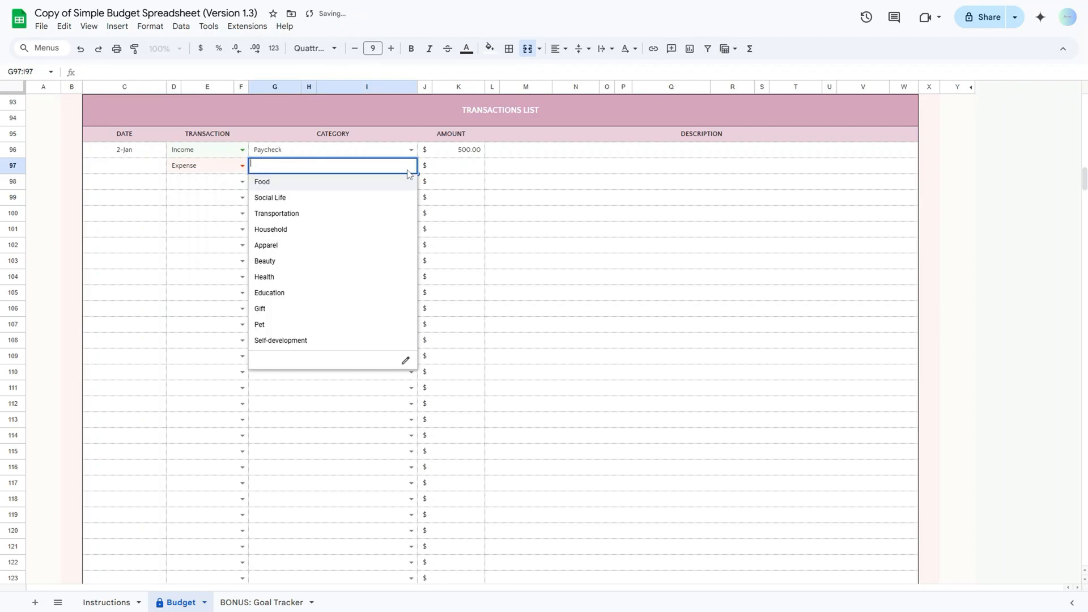
left_click(350, 188)
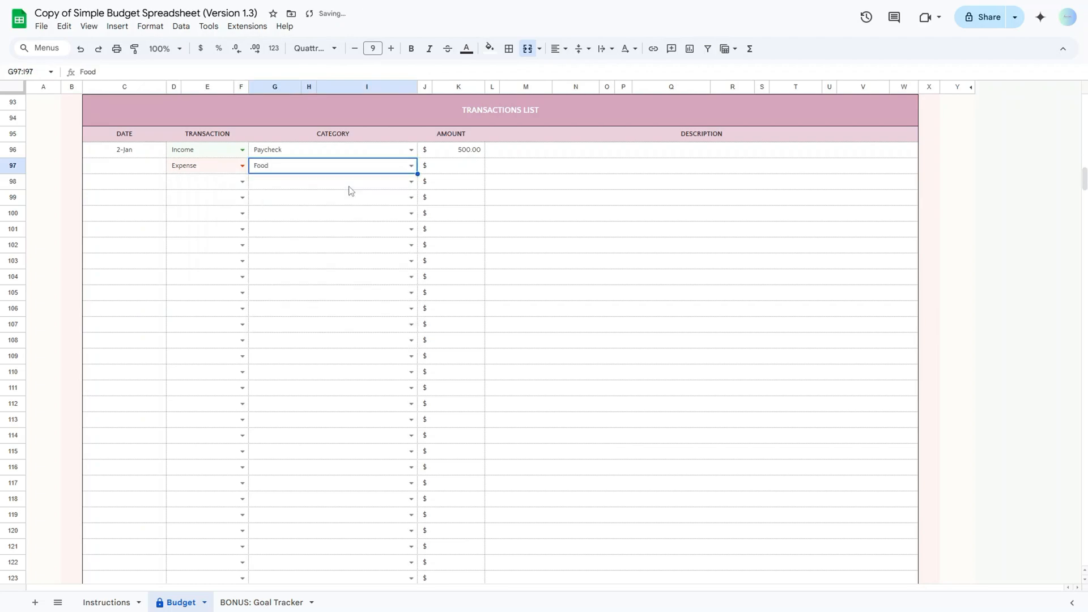
- Review the Expense Summary's progress column and the Cash Flow Summary's actual amounts, highlighting the relevant cells
scroll(350, 191, "up", 15)
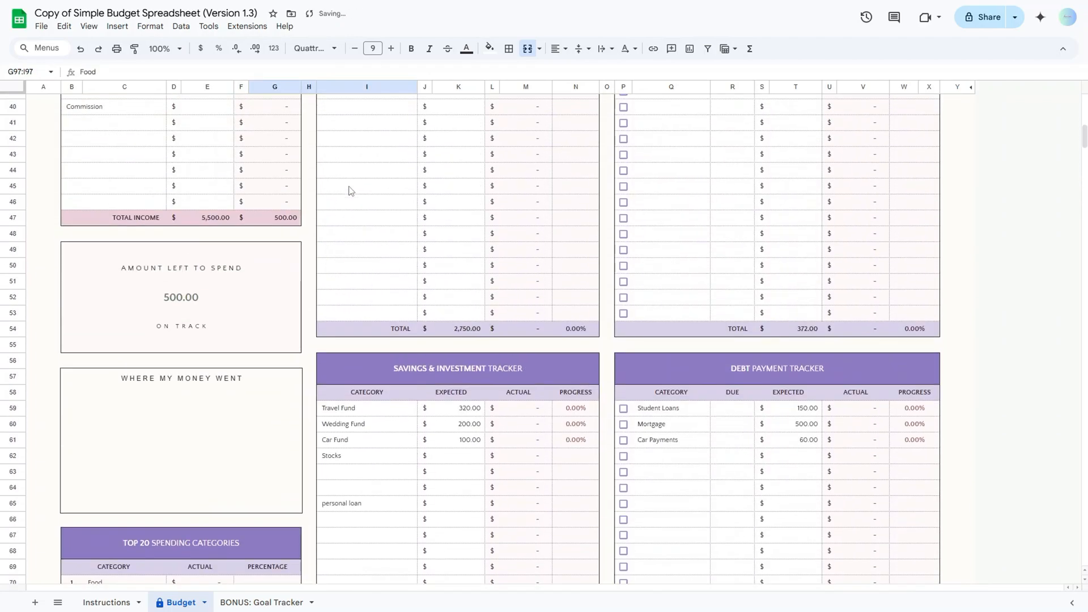
scroll(350, 191, "up", 4)
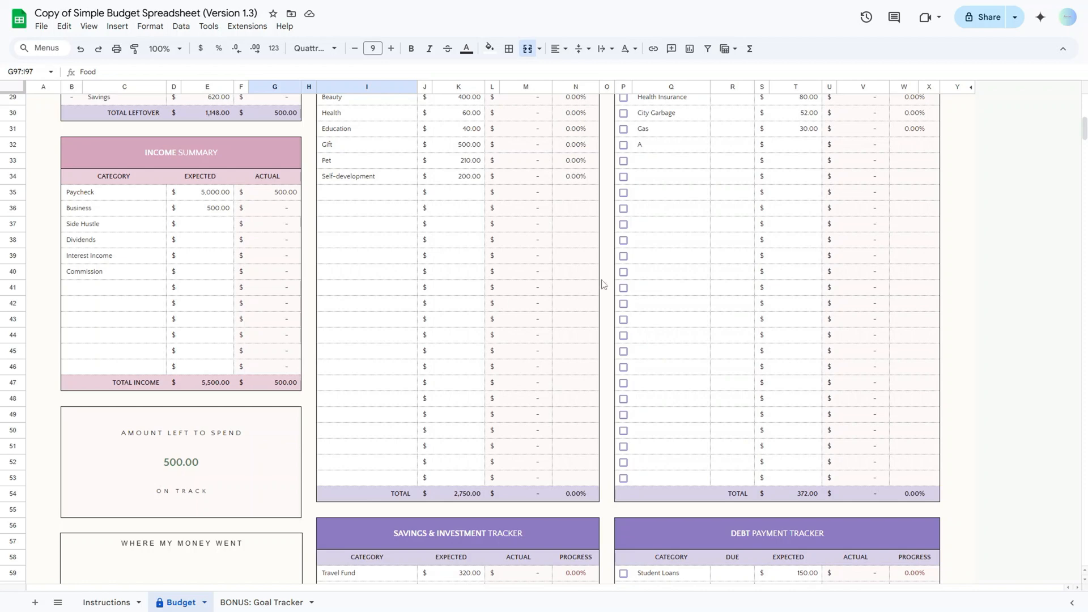
scroll(603, 284, "up", 5)
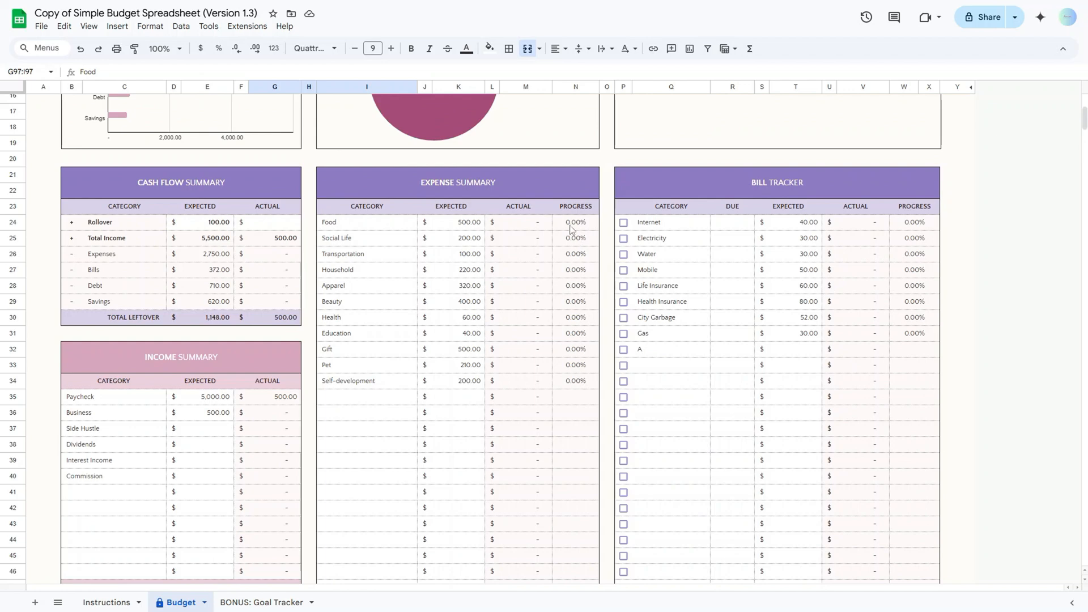
left_click_drag(574, 224, 573, 272)
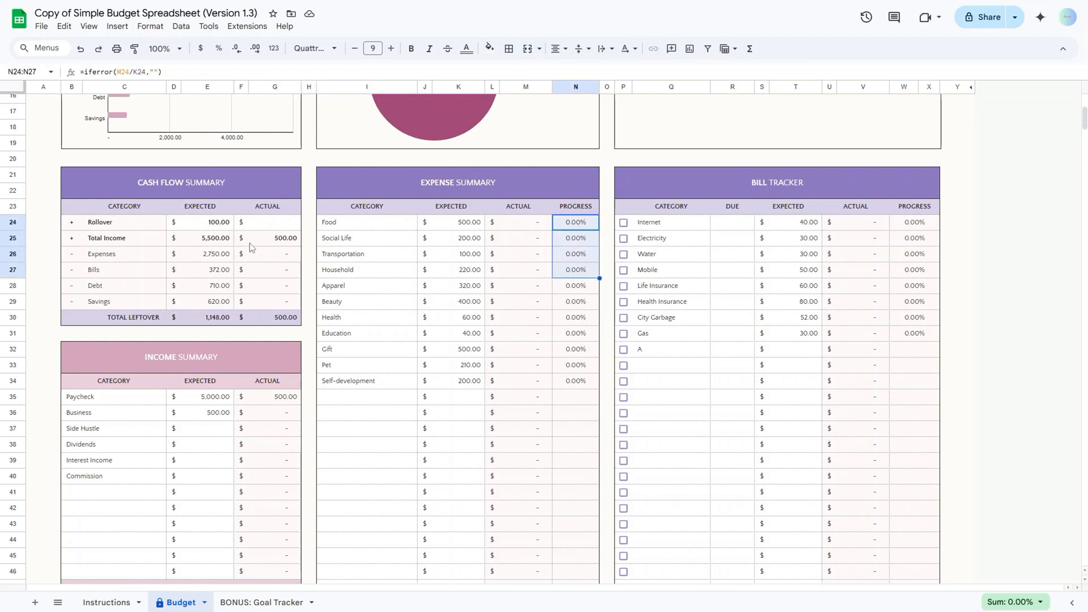
left_click_drag(252, 224, 268, 317)
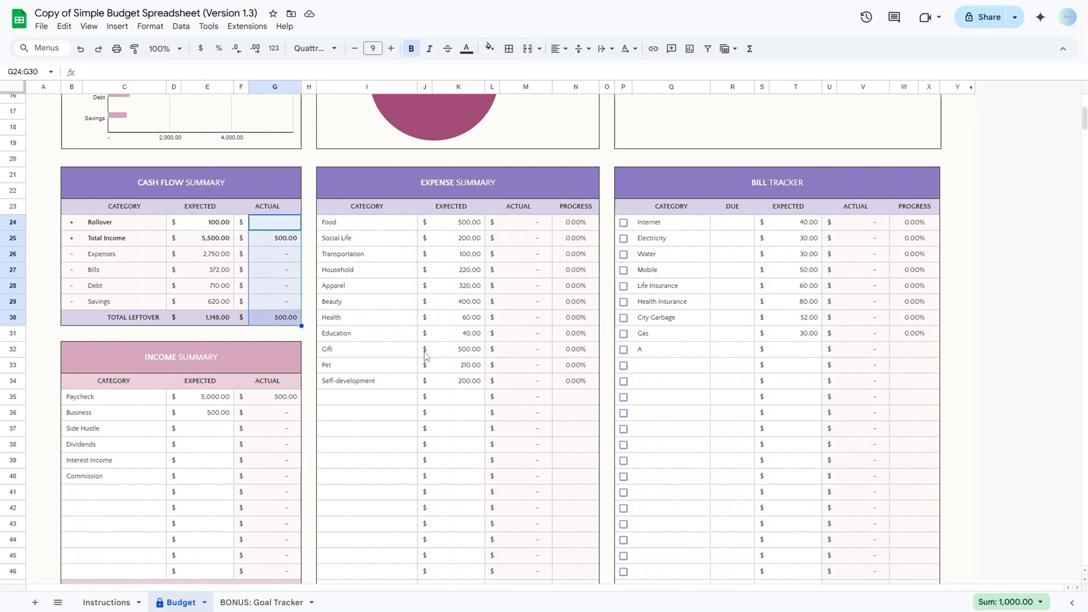
- Check the Amount Left to Spend box, and return to the Transactions List
scroll(426, 349, "down", 5)
left_click(179, 389)
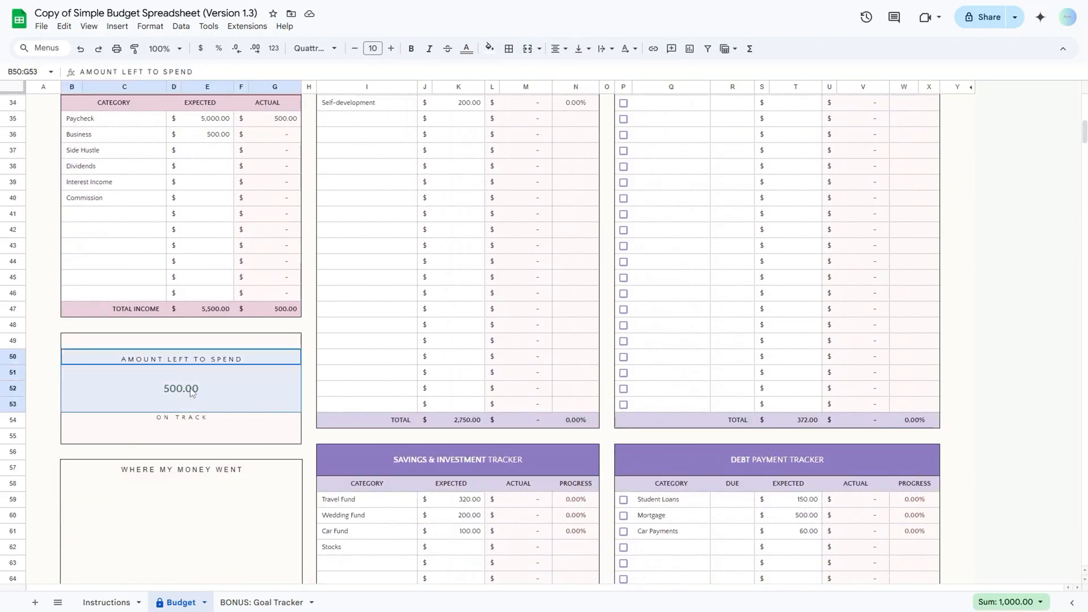
left_click(409, 376)
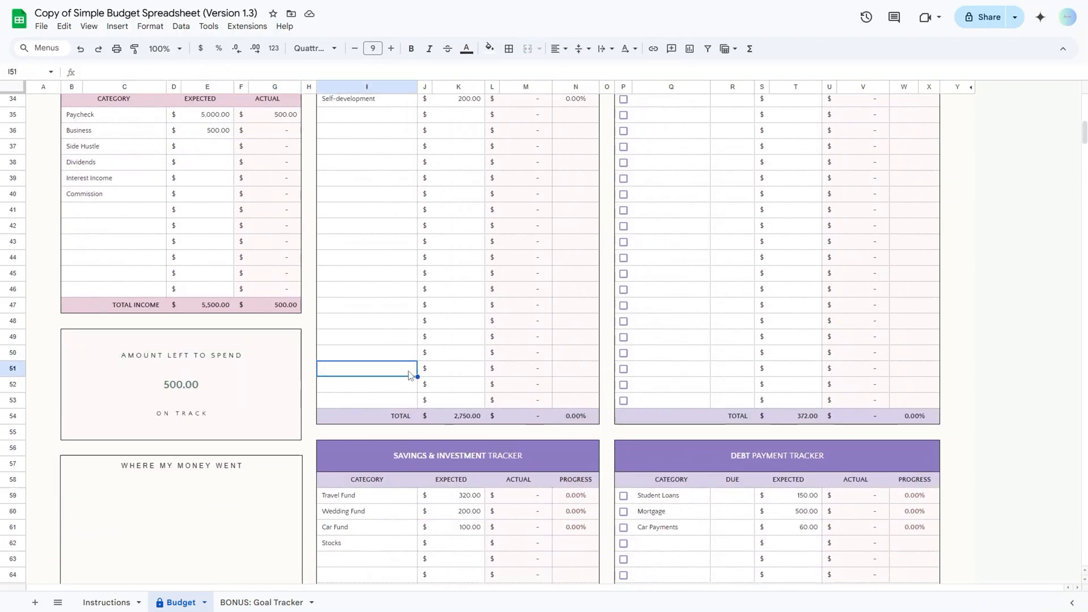
scroll(409, 375, "down", 8)
scroll(409, 375, "down", 4)
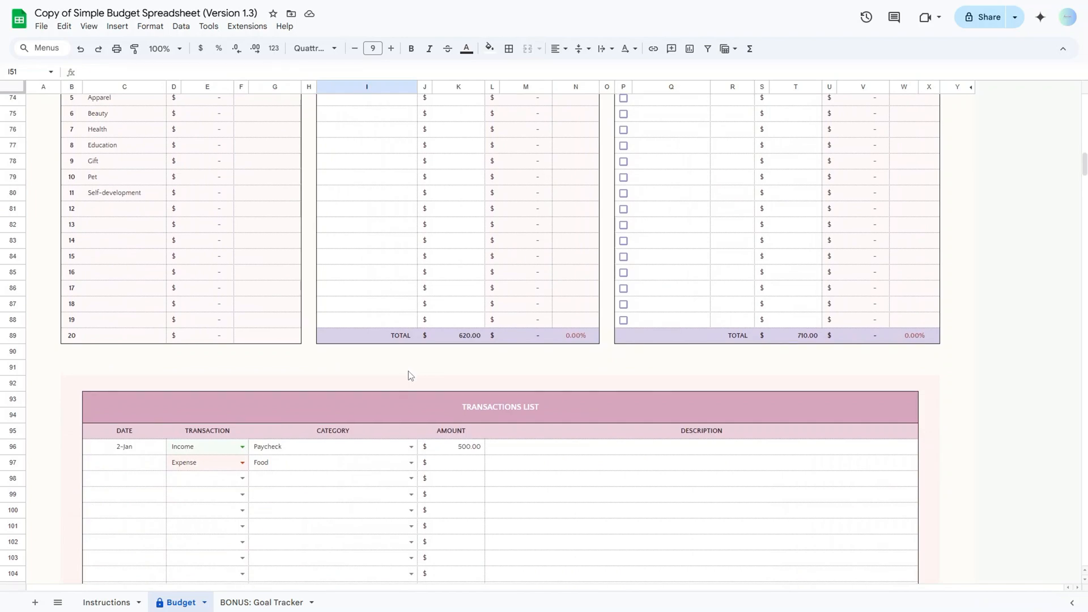
- Examine the Top 20 Spending Categories table, highlighting its category, actual and percentage columns
scroll(237, 246, "up", 9)
scroll(131, 233, "down", 5)
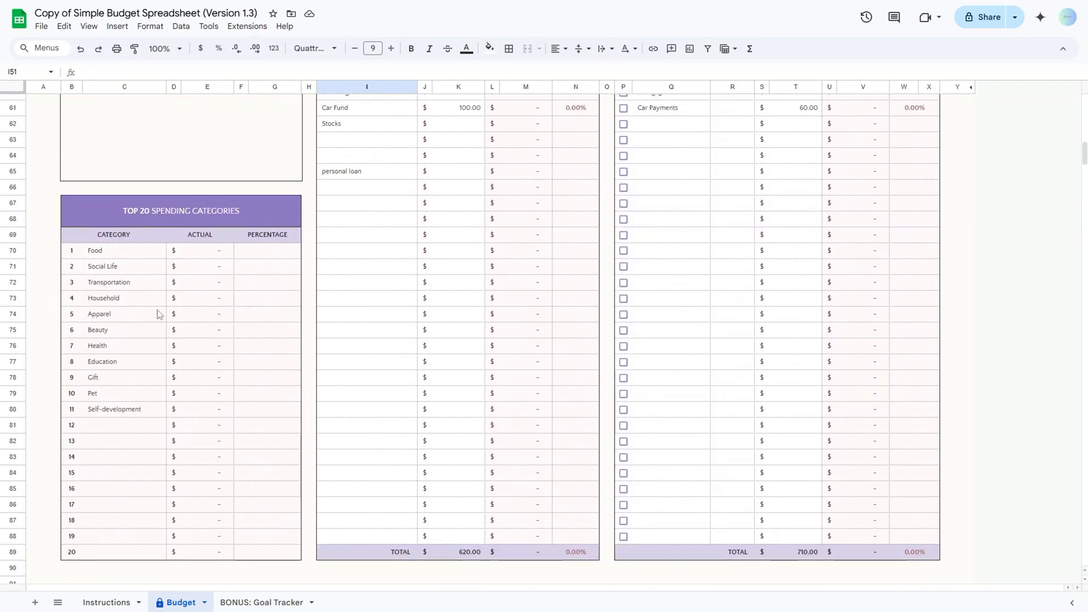
left_click_drag(113, 234, 299, 497)
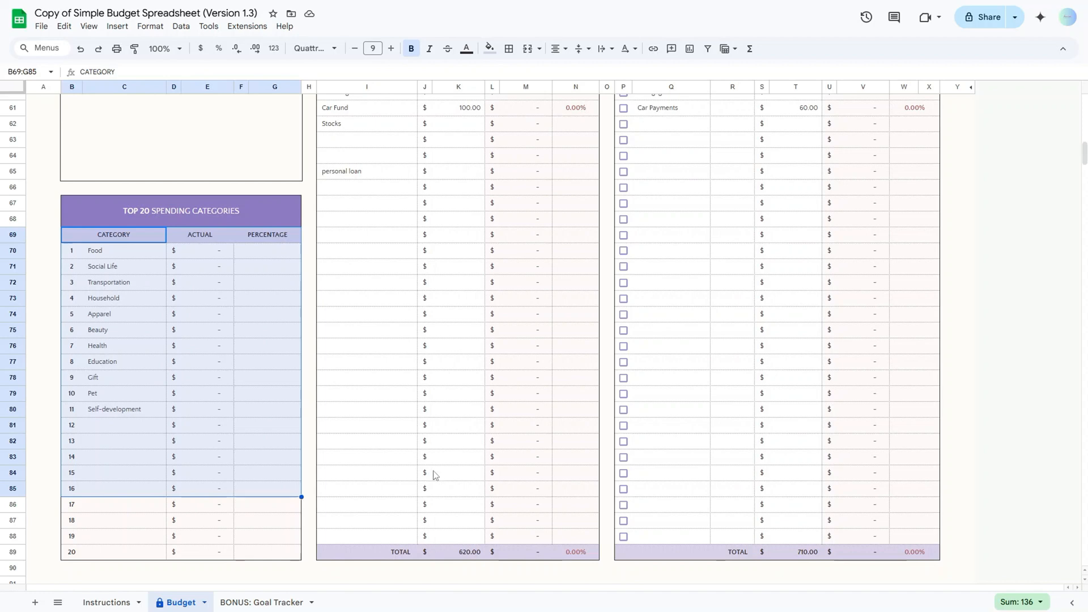
- Highlight the Debt Payment Tracker, and tick and untick the Student Loans checkbox
scroll(629, 479, "up", 3)
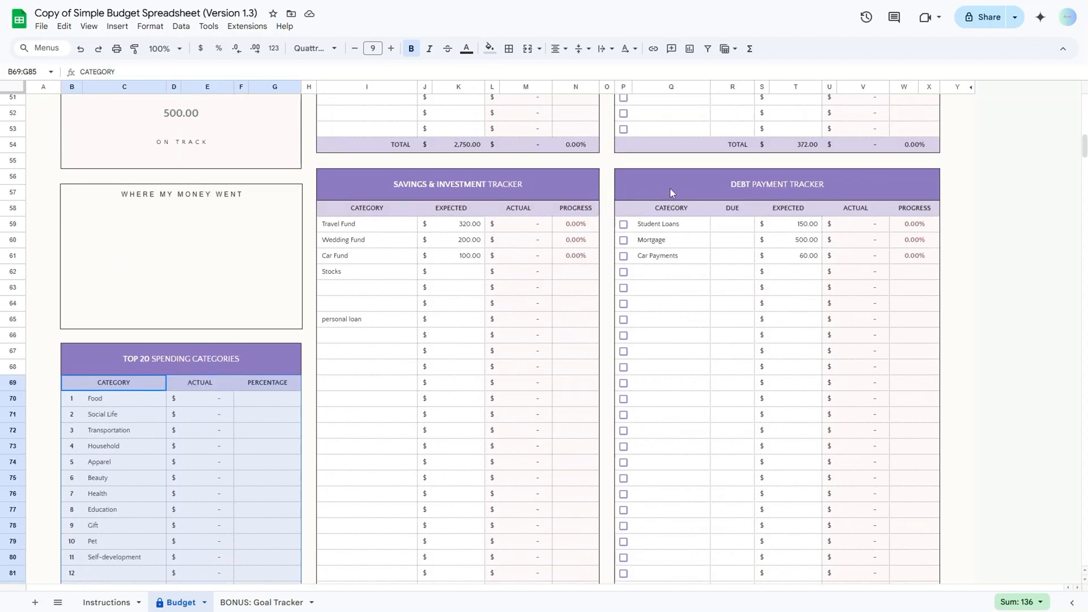
left_click_drag(670, 189, 708, 491)
scroll(586, 318, "up", 1)
scroll(586, 318, "up", 1)
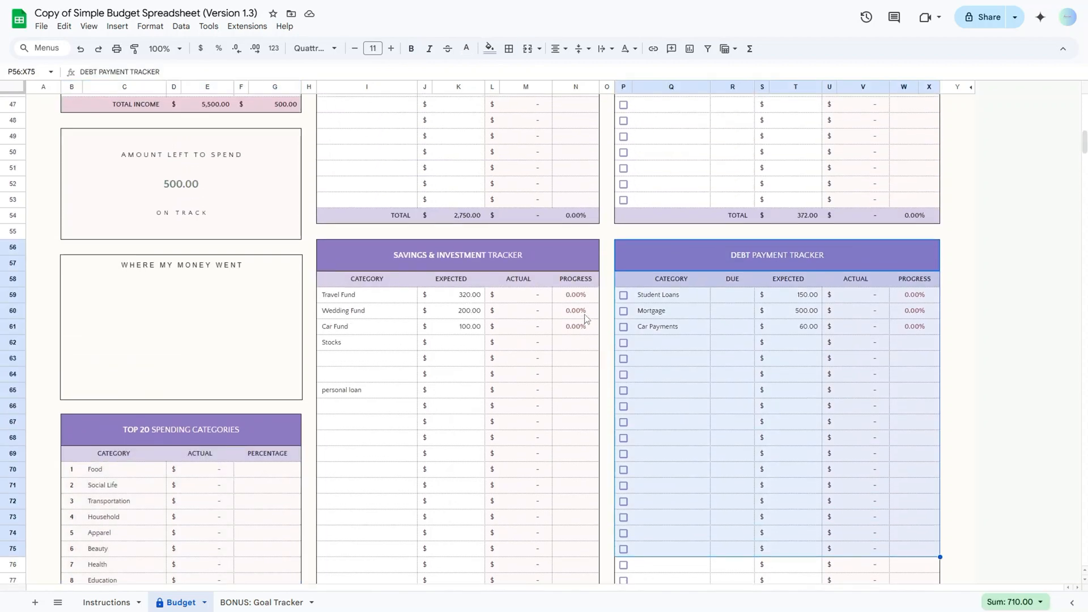
left_click(624, 295)
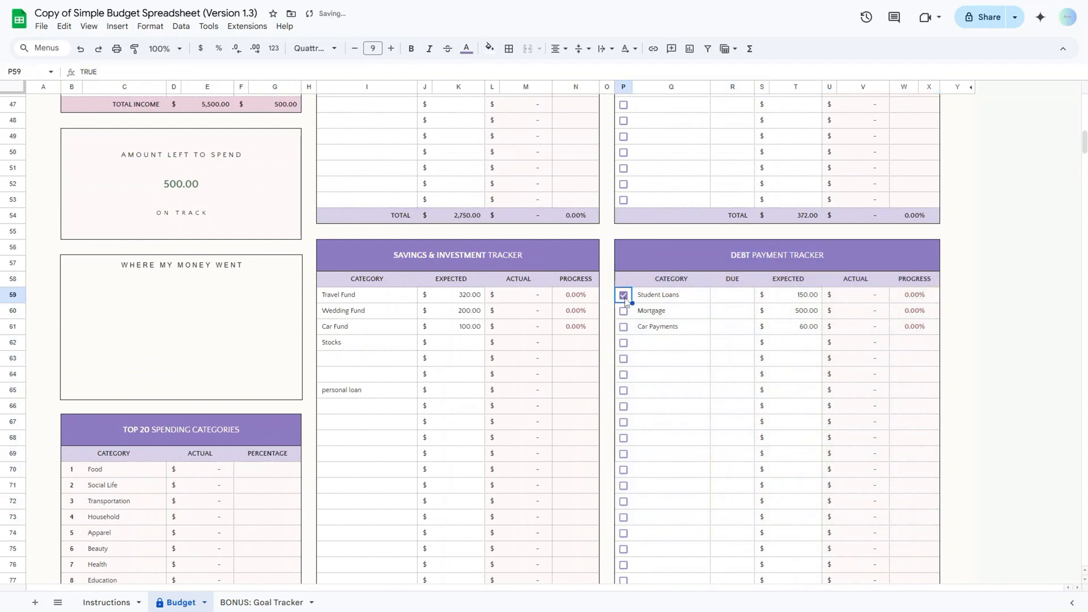
left_click(624, 295)
- Replace the Food expense amount in the Transactions List with A, and check the Where My Money Went chart
scroll(483, 382, "down", 10)
scroll(484, 384, "down", 1)
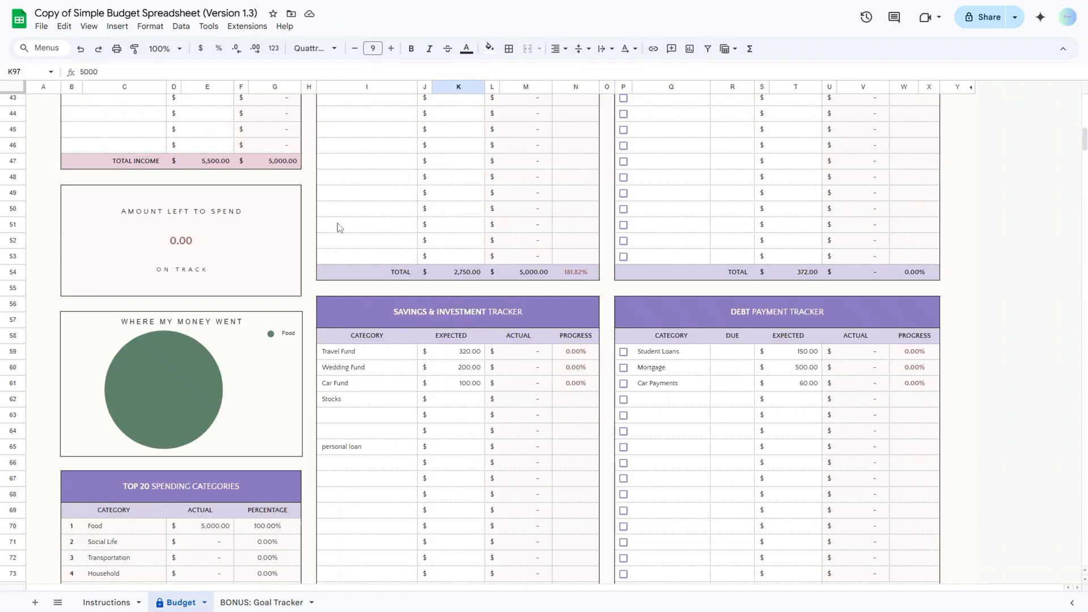
type("A")
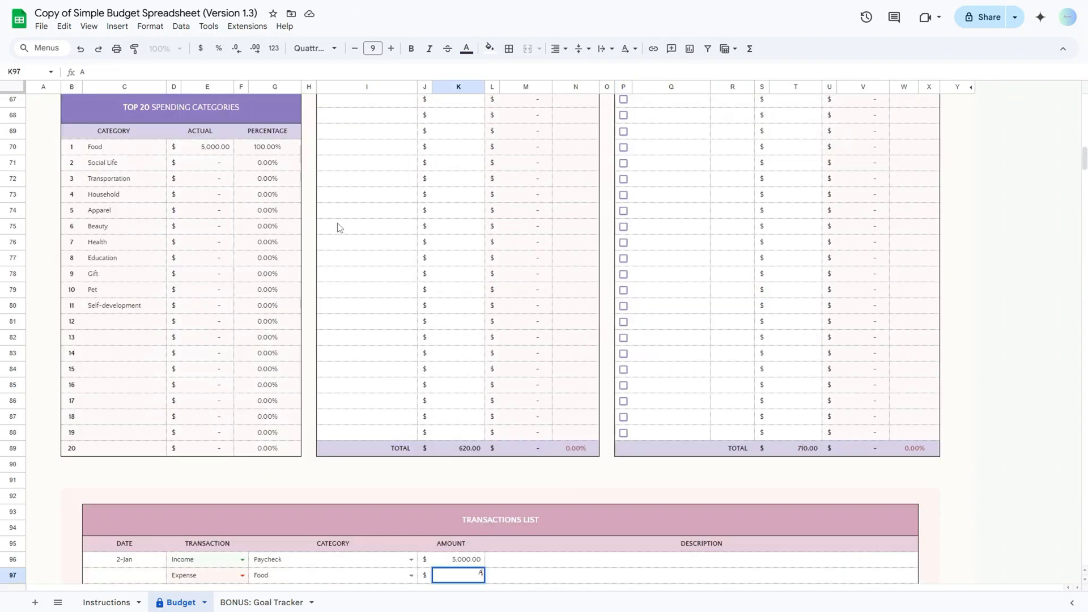
scroll(344, 325, "down", 1)
scroll(344, 325, "up", 4)
left_click(343, 323)
scroll(311, 357, "up", 3)
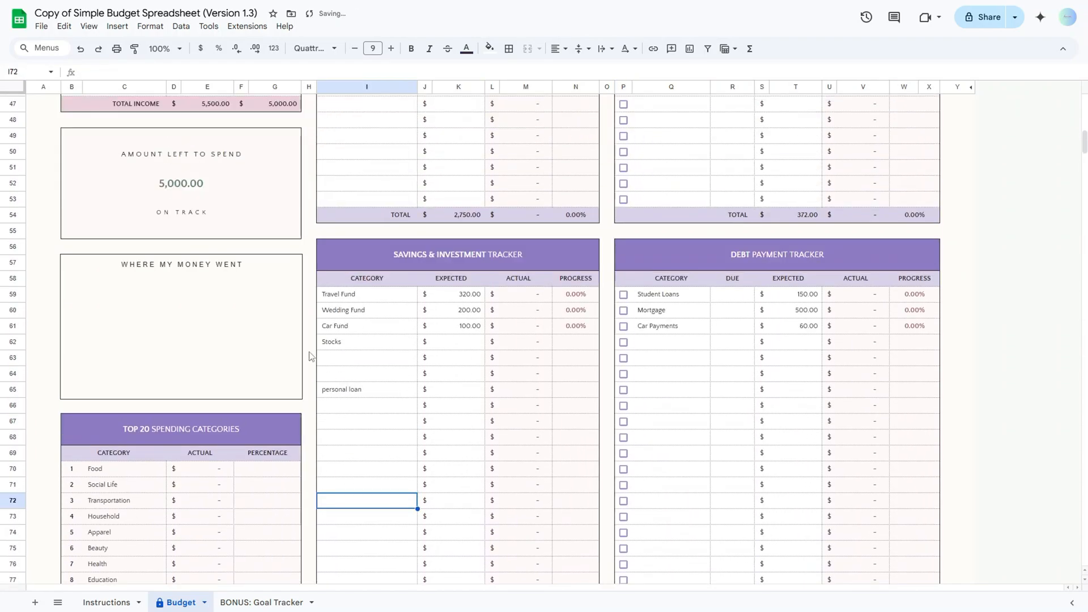
- Set the amount of the Food expense in the Transactions List to 5000
scroll(311, 357, "down", 8)
scroll(312, 356, "down", 2)
left_click(459, 352)
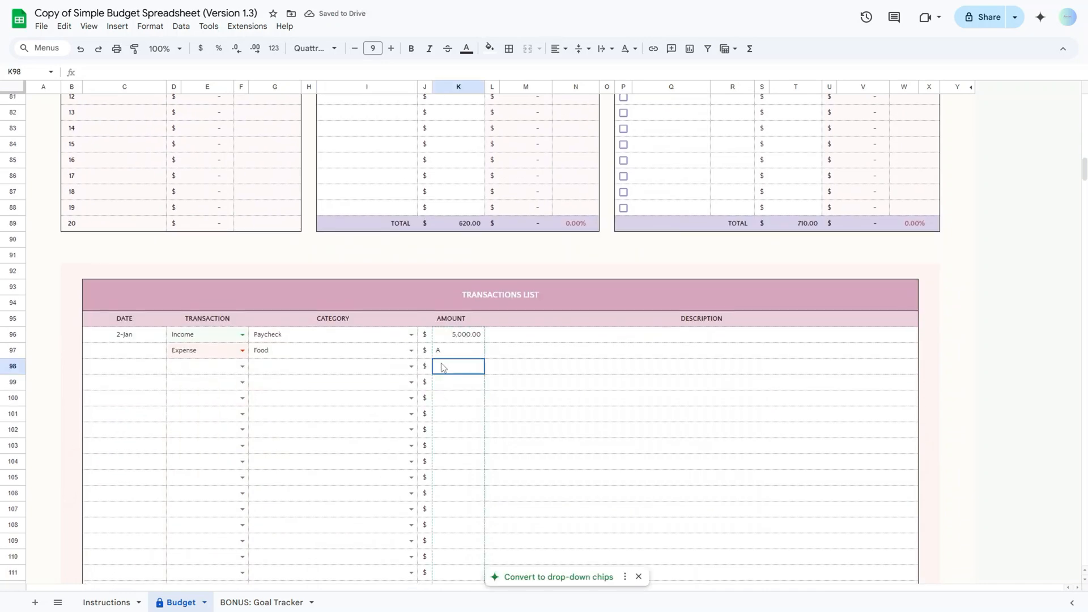
double_click(457, 351)
type("500")
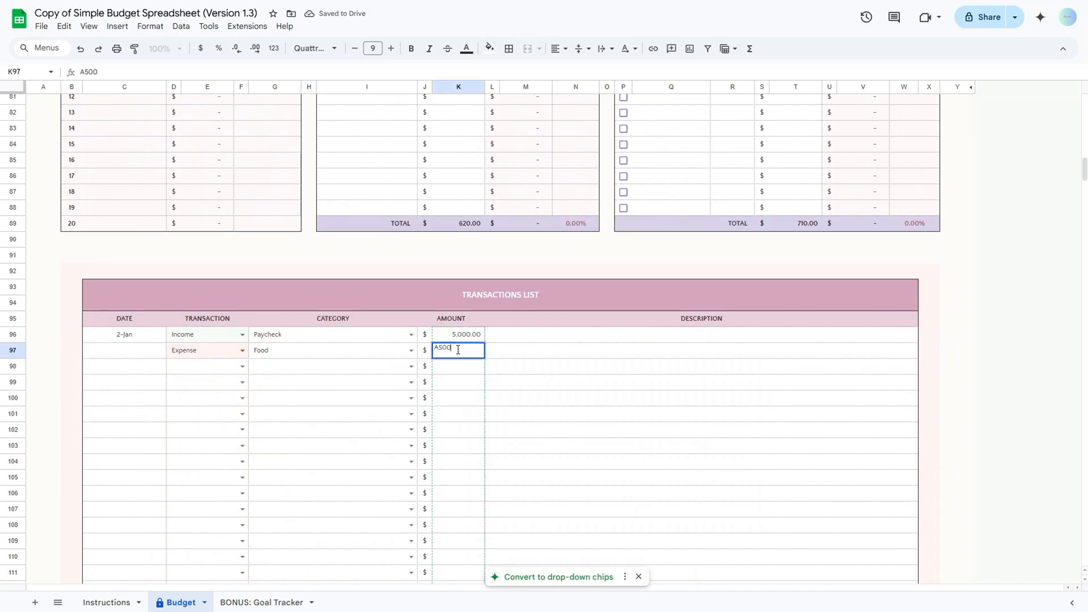
key("BackSpace")
key("BackSpace")
key("BackSpace")
type("5000")
key("Return")
- Review the spending chart, Amount Left to Spend, dashboard totals and charts, and the cash flow, expense and income summaries
scroll(459, 355, "up", 10)
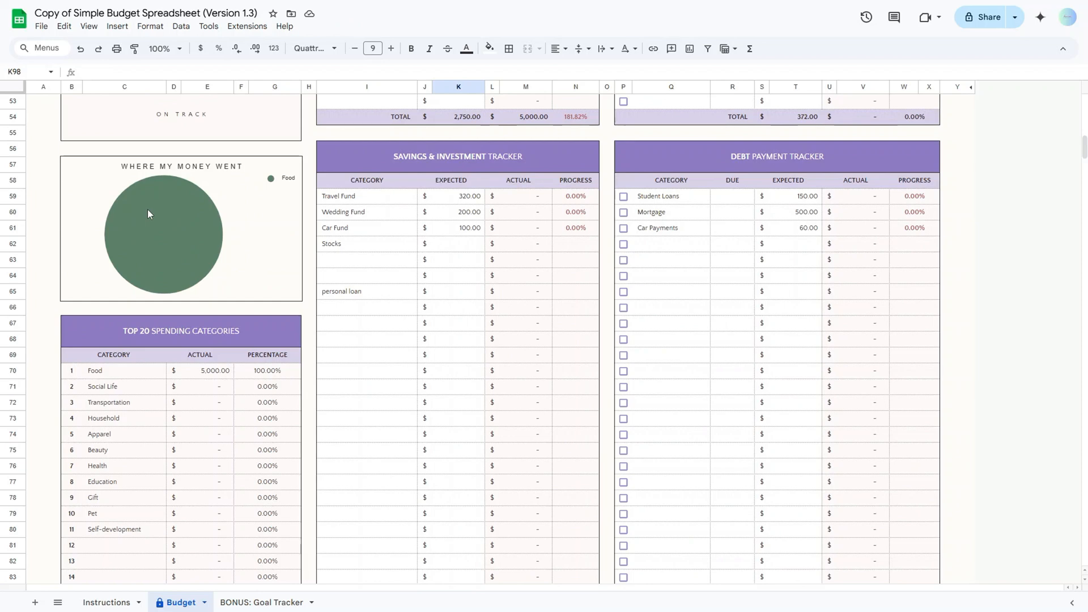
scroll(246, 239, "up", 10)
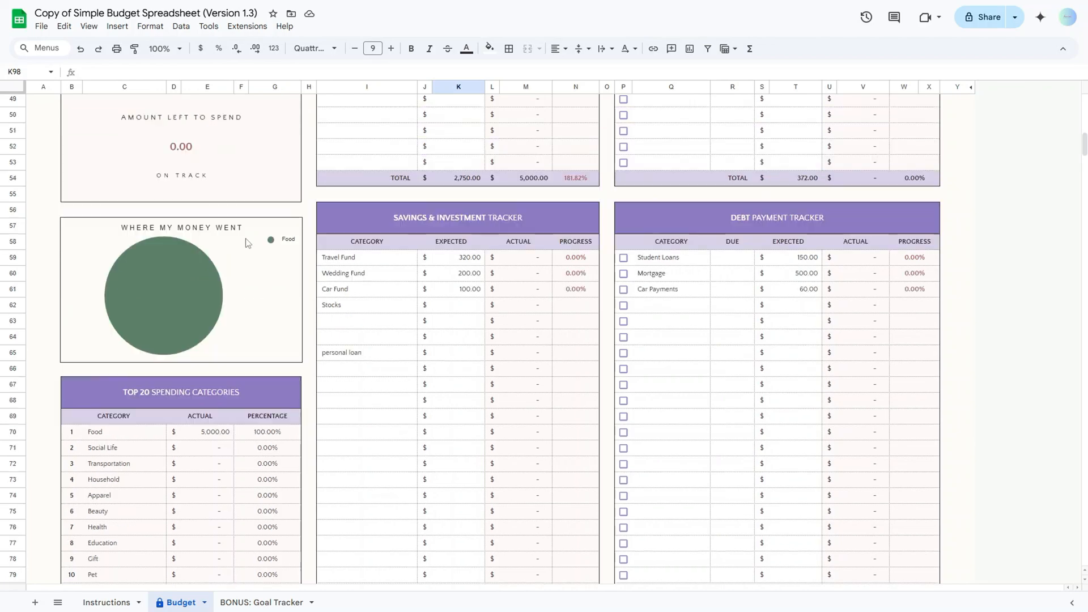
scroll(246, 238, "up", 7)
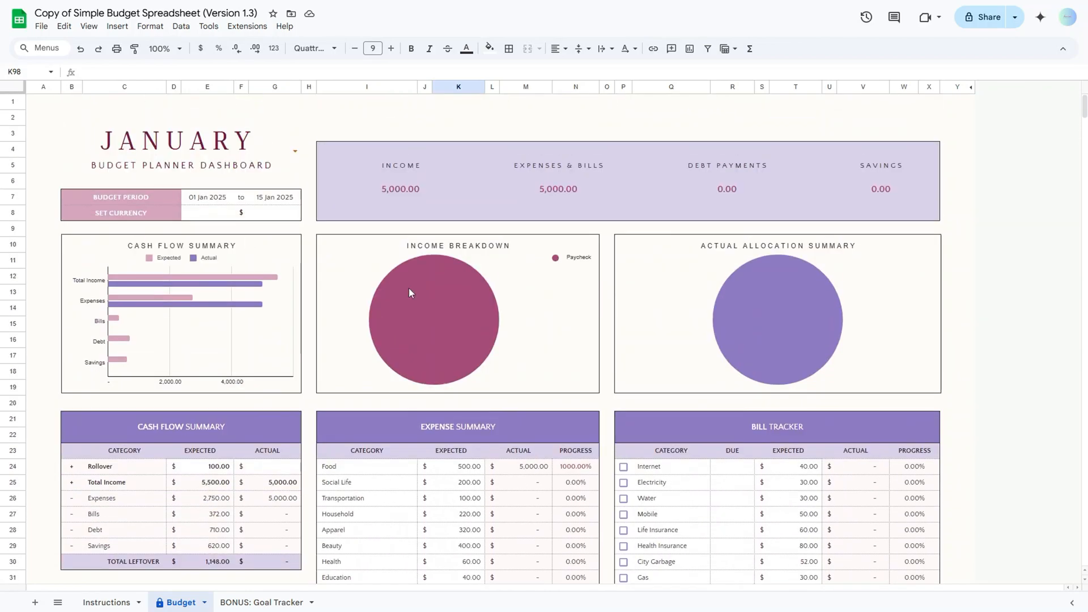
scroll(499, 344, "down", 1)
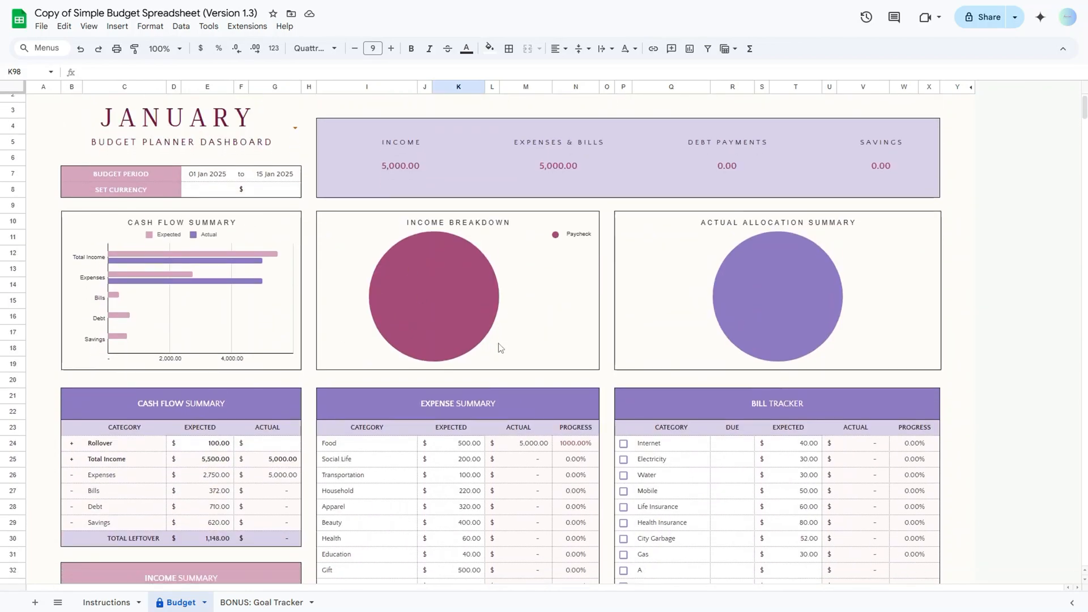
scroll(499, 344, "up", 1)
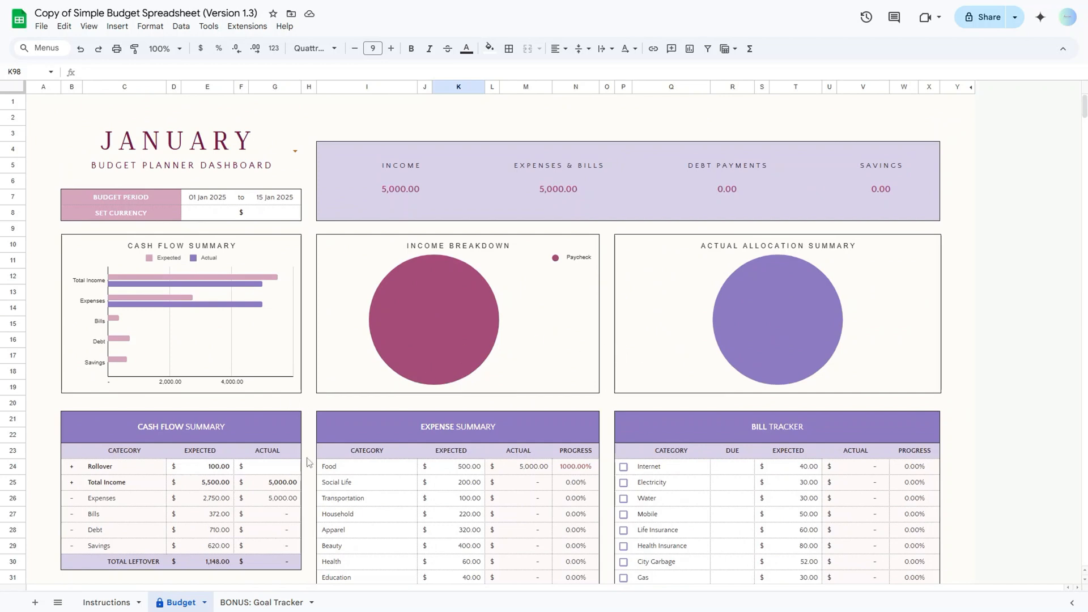
scroll(309, 462, "down", 10)
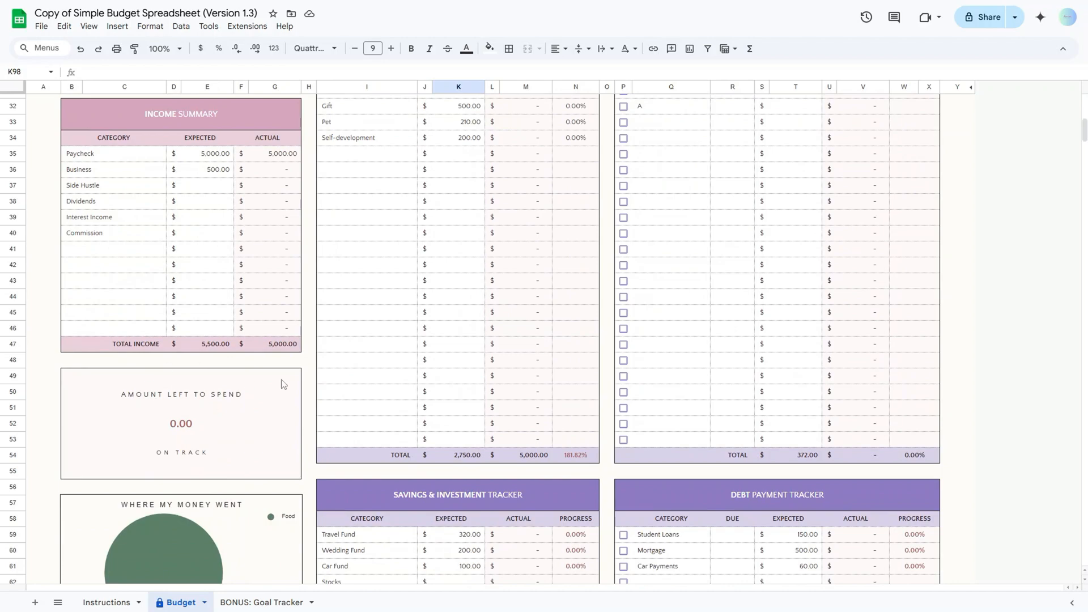
scroll(281, 379, "up", 10)
scroll(460, 345, "down", 3)
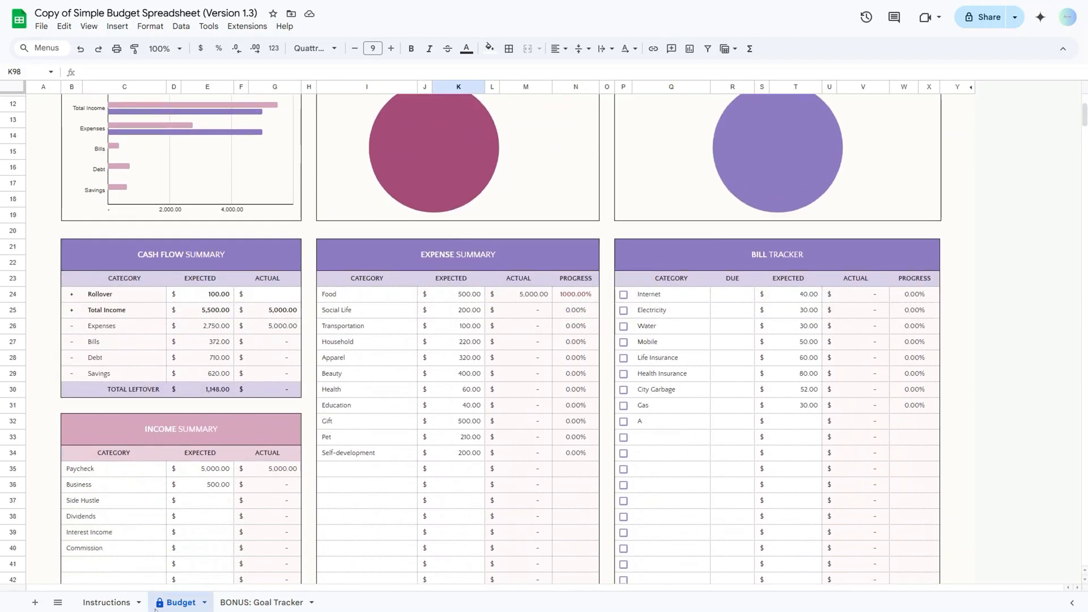
- Duplicate the Budget sheet and highlight the expense categories from Food to Gift in the copy
right_click(177, 603)
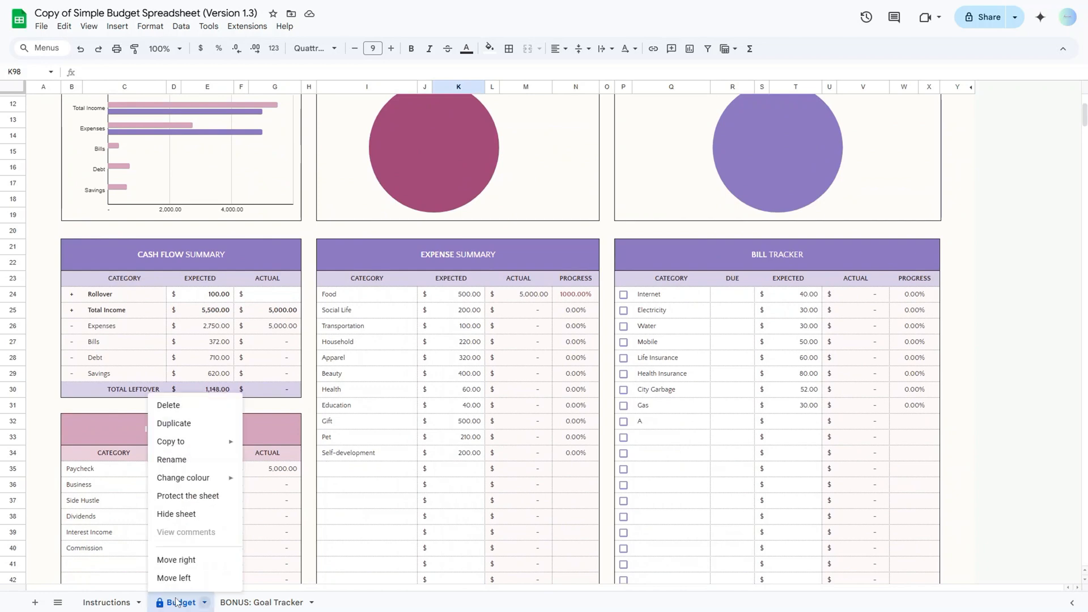
left_click(216, 433)
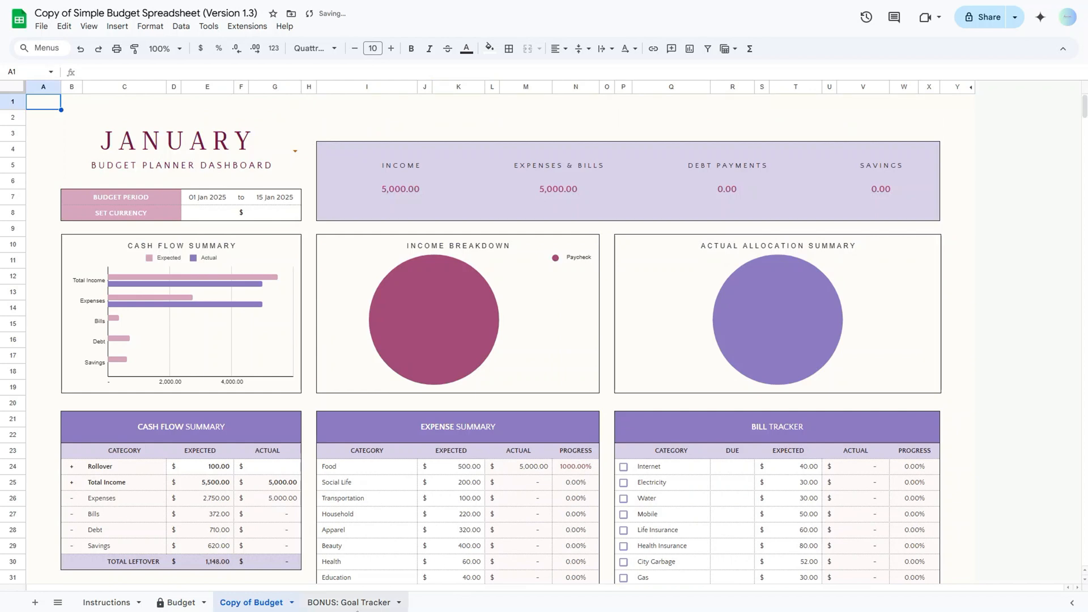
scroll(406, 413, "down", 5)
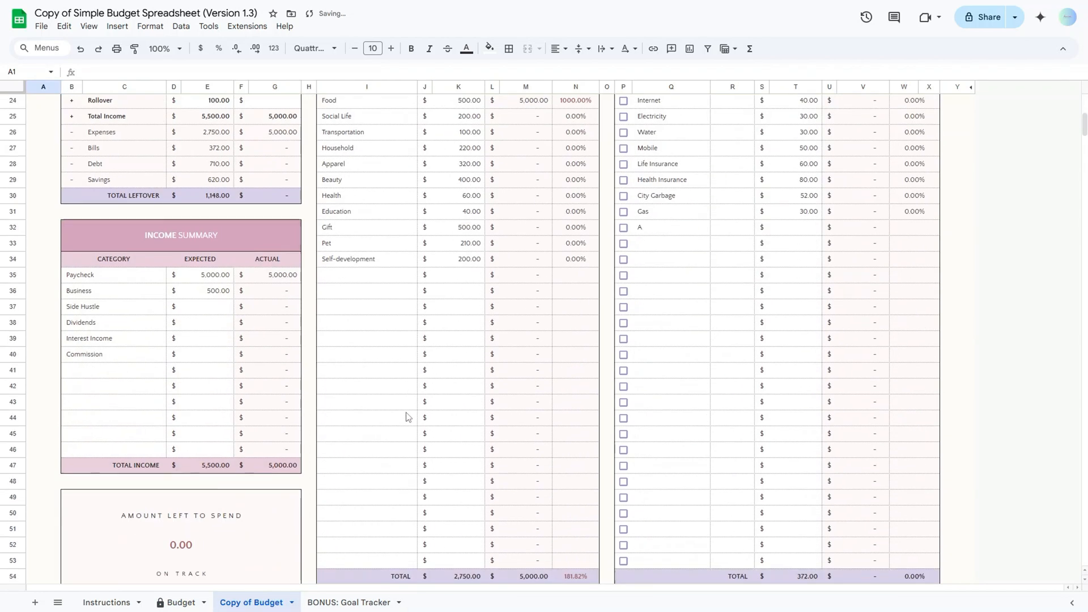
left_click_drag(366, 101, 404, 224)
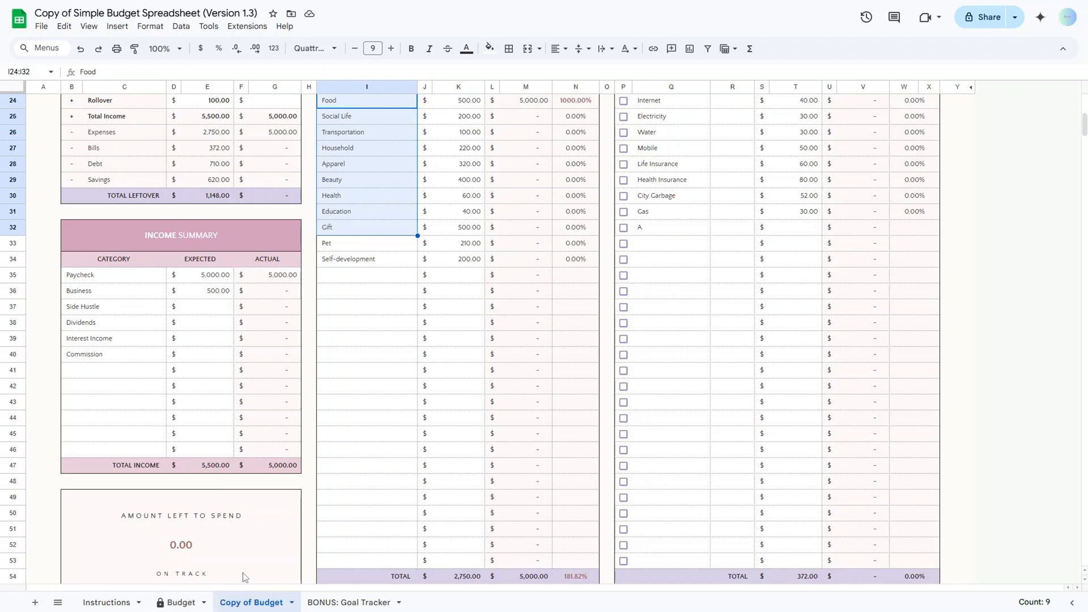
- Open the Instructions sheet and select the Import Transactions from a CSV File entry to show its link
left_click(127, 606)
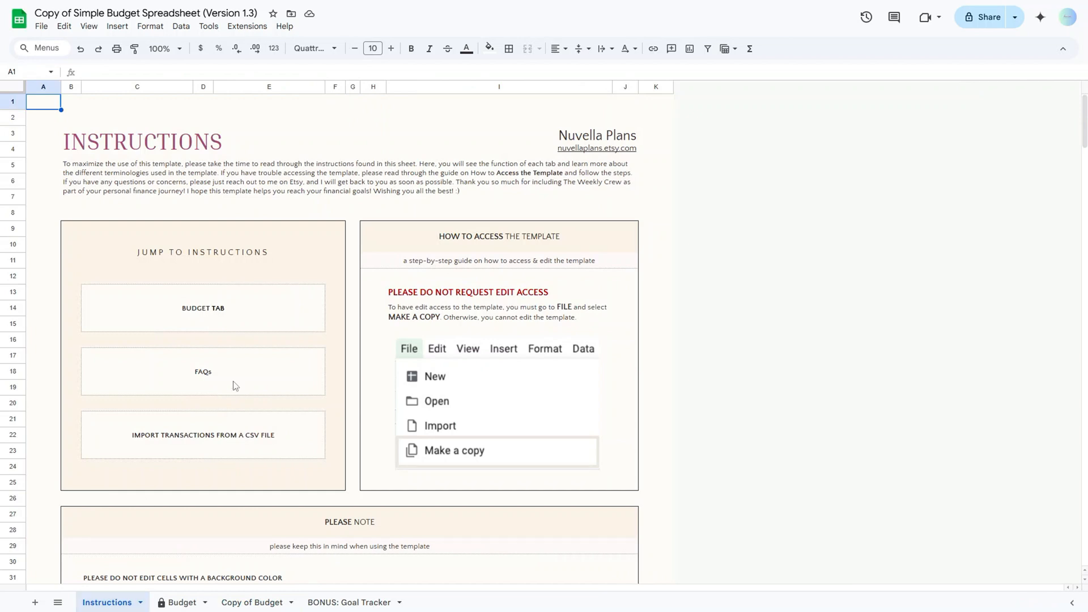
scroll(235, 386, "down", 1)
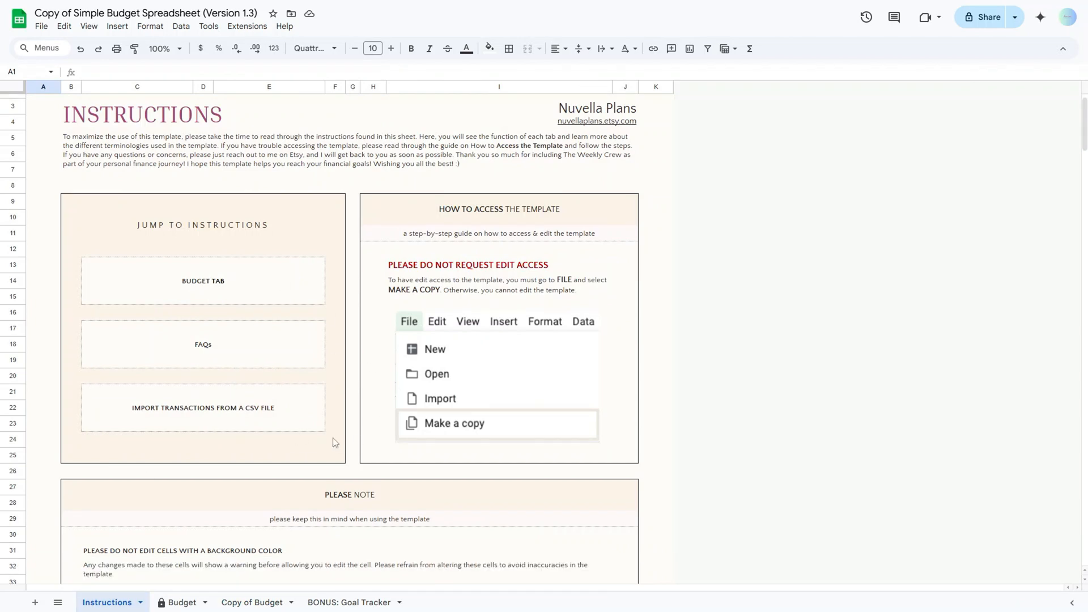
left_click(218, 418)
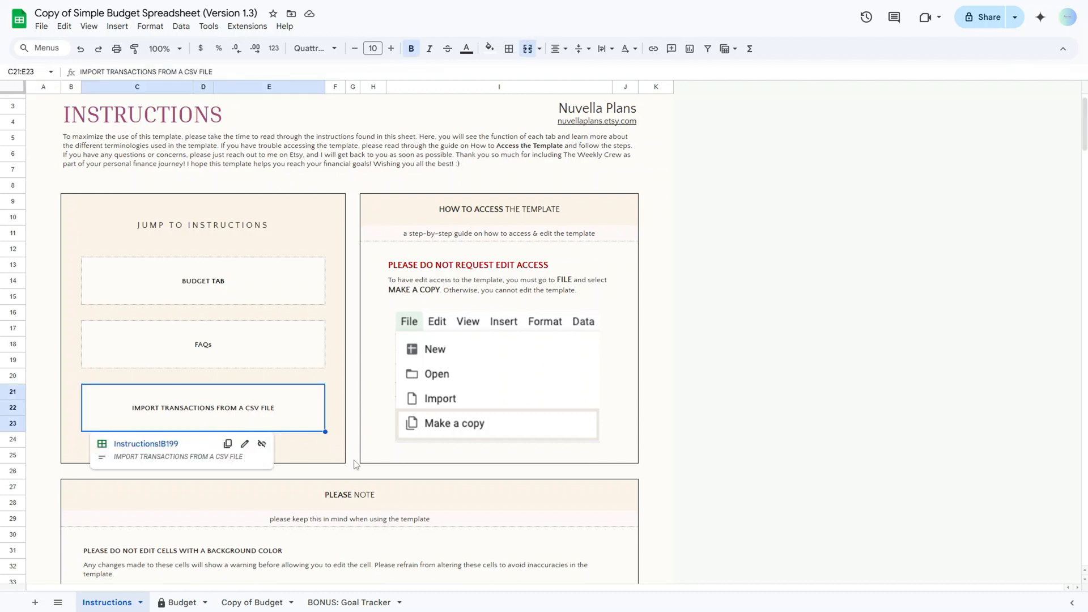